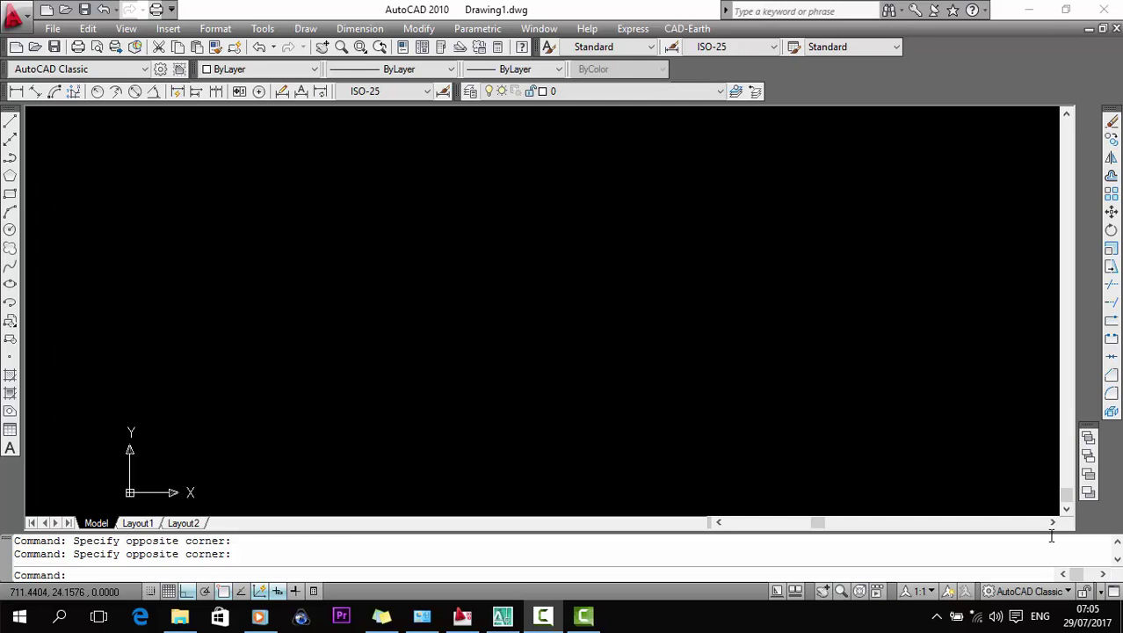
Bring the AutoCAD 2010 window with empty Drawing1.dwg into focus in the AutoCAD Classic workspace
left_click(813, 366)
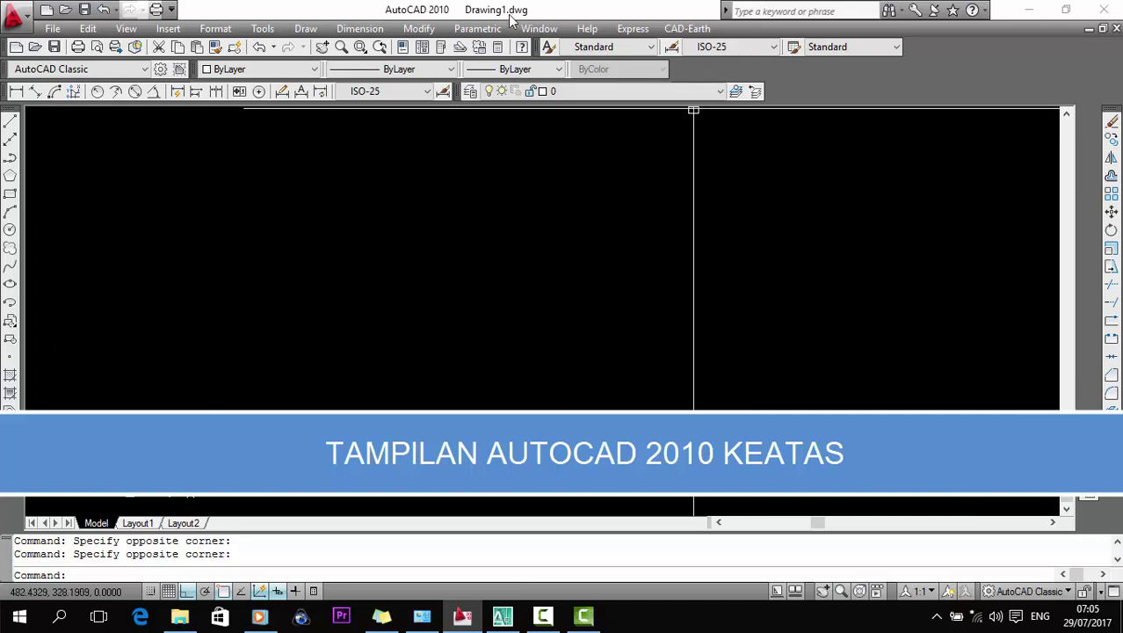
Switch AutoCAD 2010 to the 2D Drafting & Annotation workspace so the ribbon appears
left_click(1026, 591)
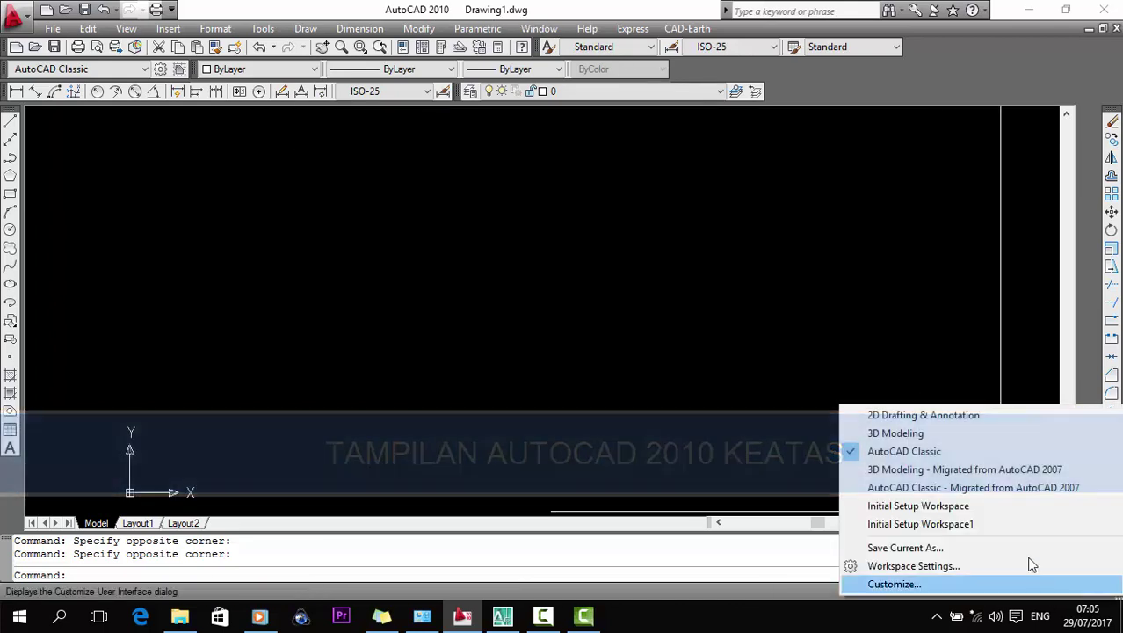
left_click(991, 415)
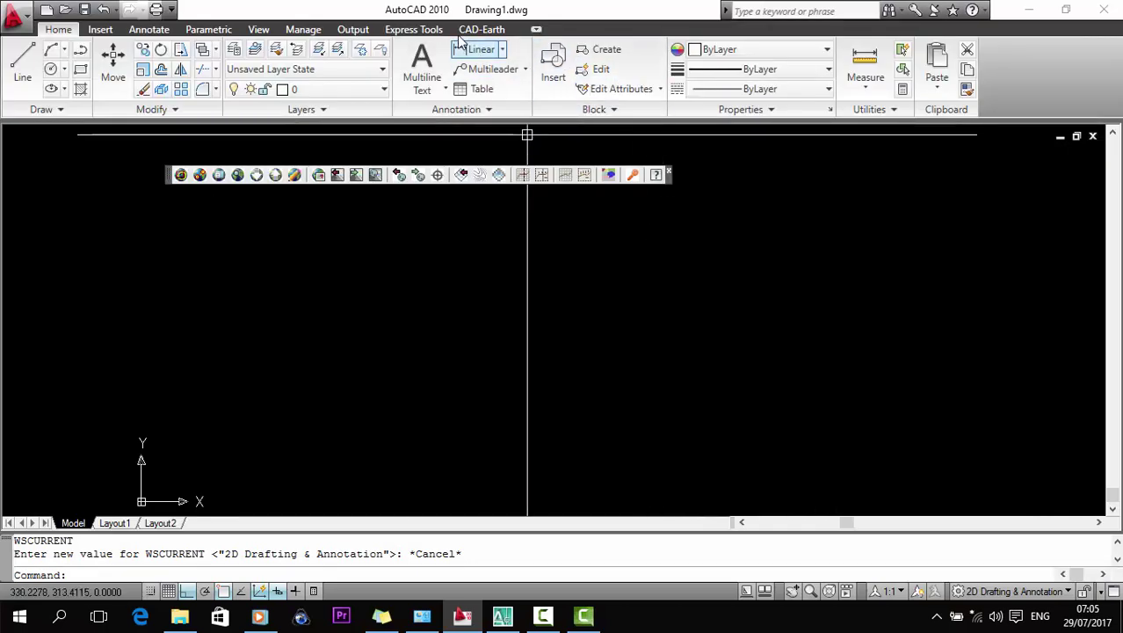
left_click(741, 361)
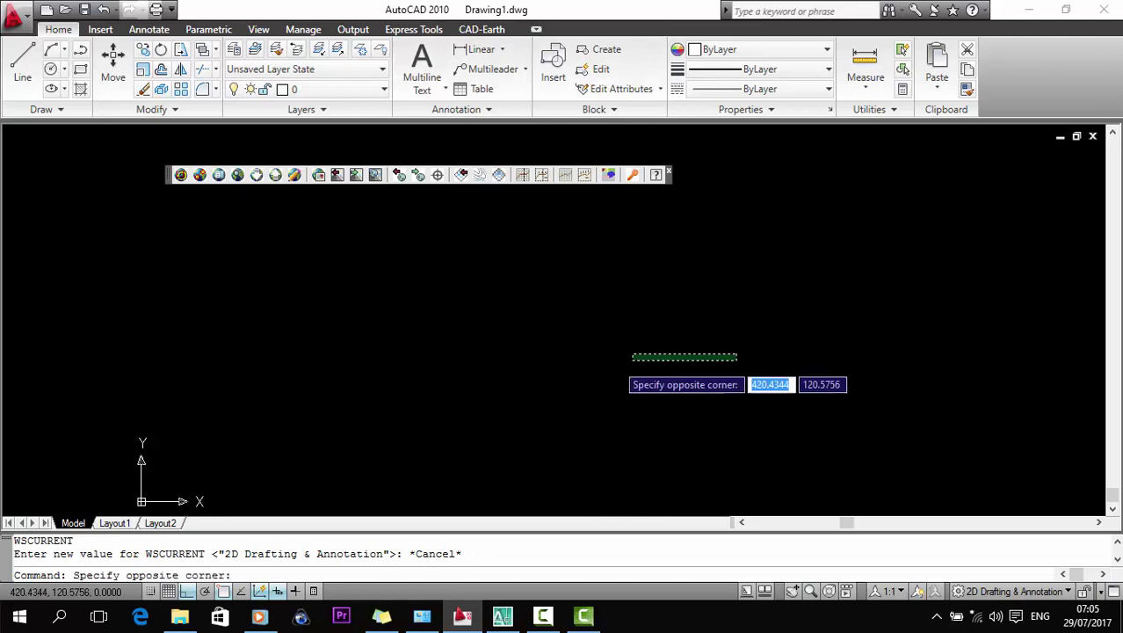
left_click(629, 354)
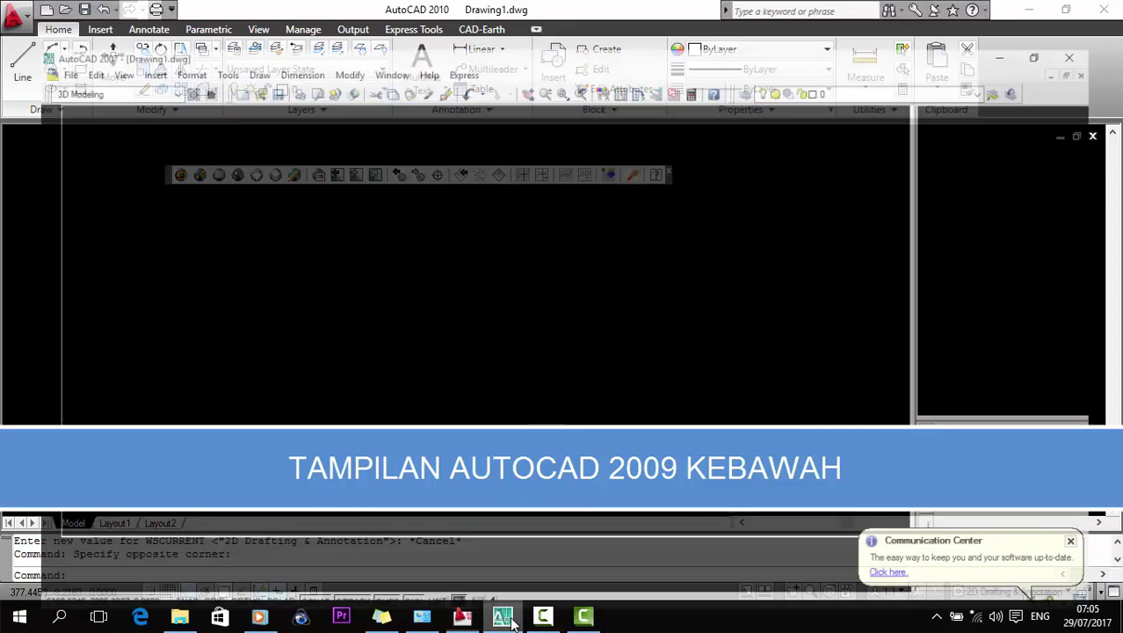
left_click(509, 620)
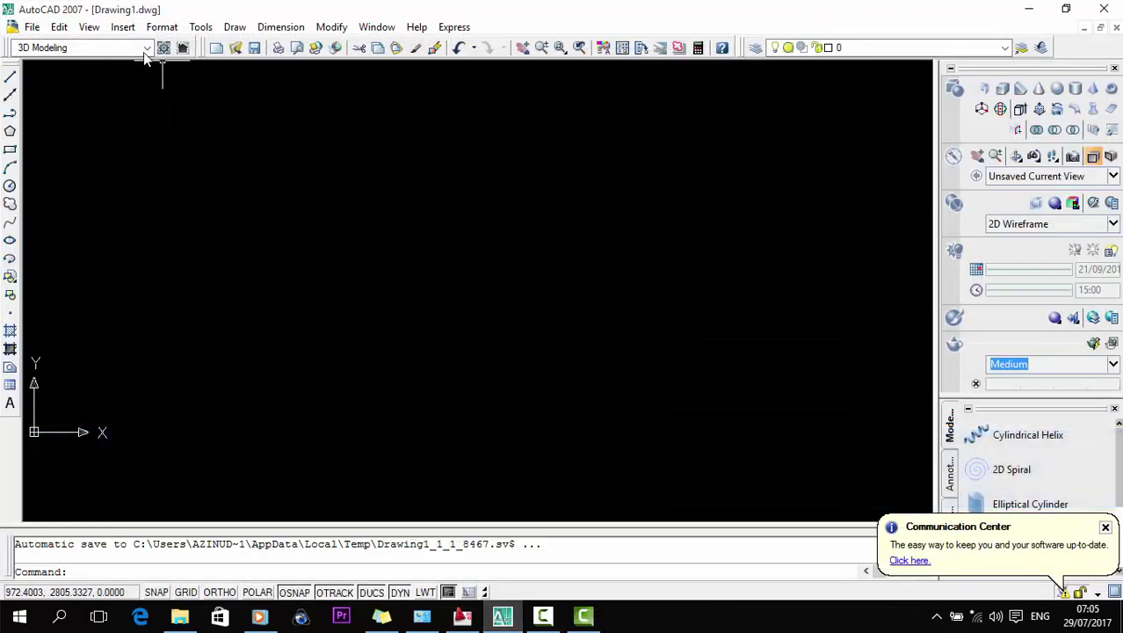
left_click(146, 49)
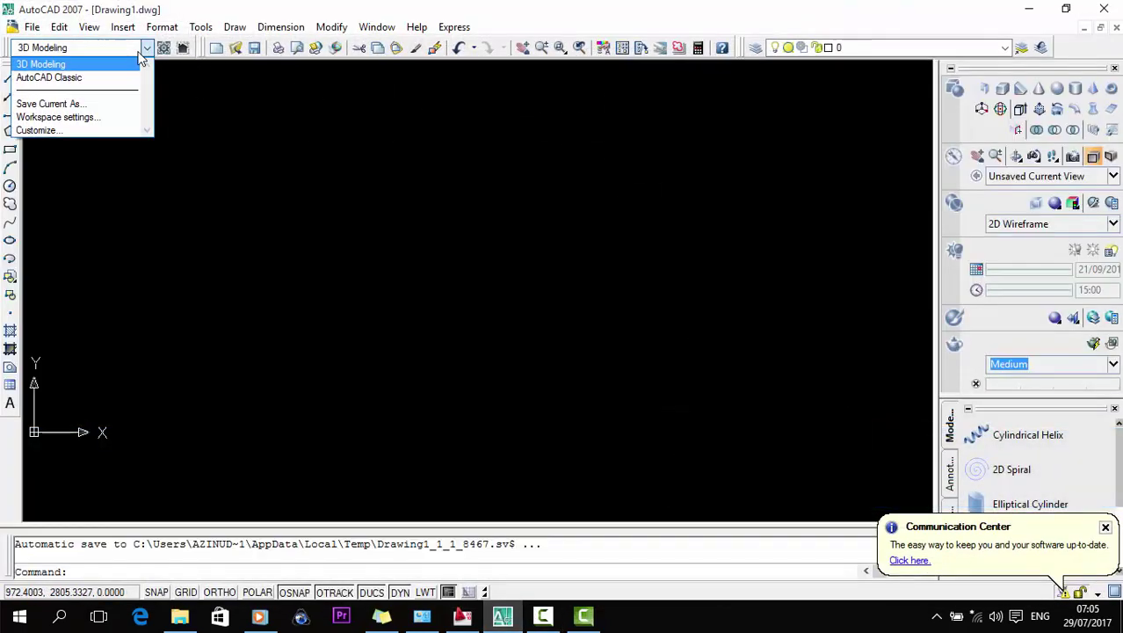
left_click(53, 65)
left_click(1033, 9)
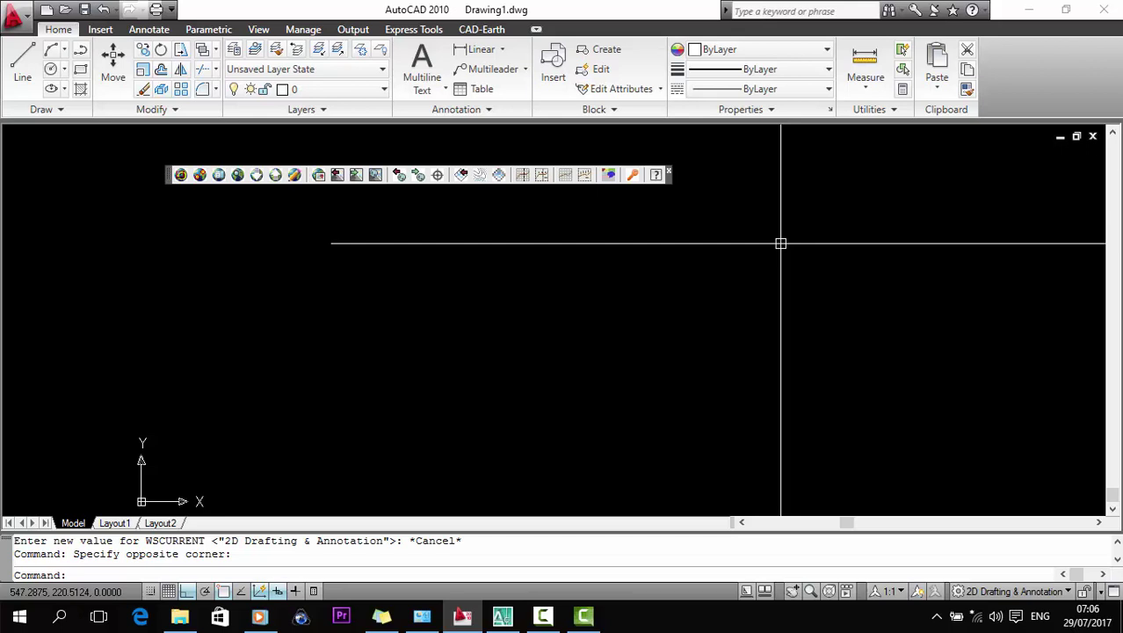
Close the floating toolbar over the drawing area and pan the empty view
left_click(670, 171)
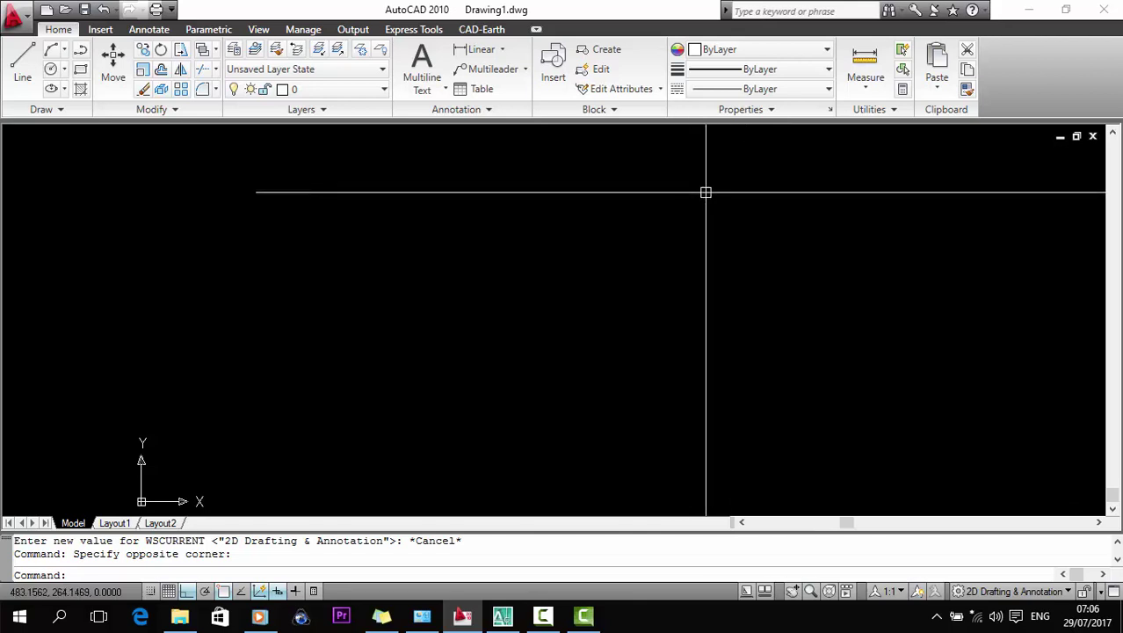
left_click(646, 252)
left_click(559, 291)
middle_click_drag(577, 288, 613, 228)
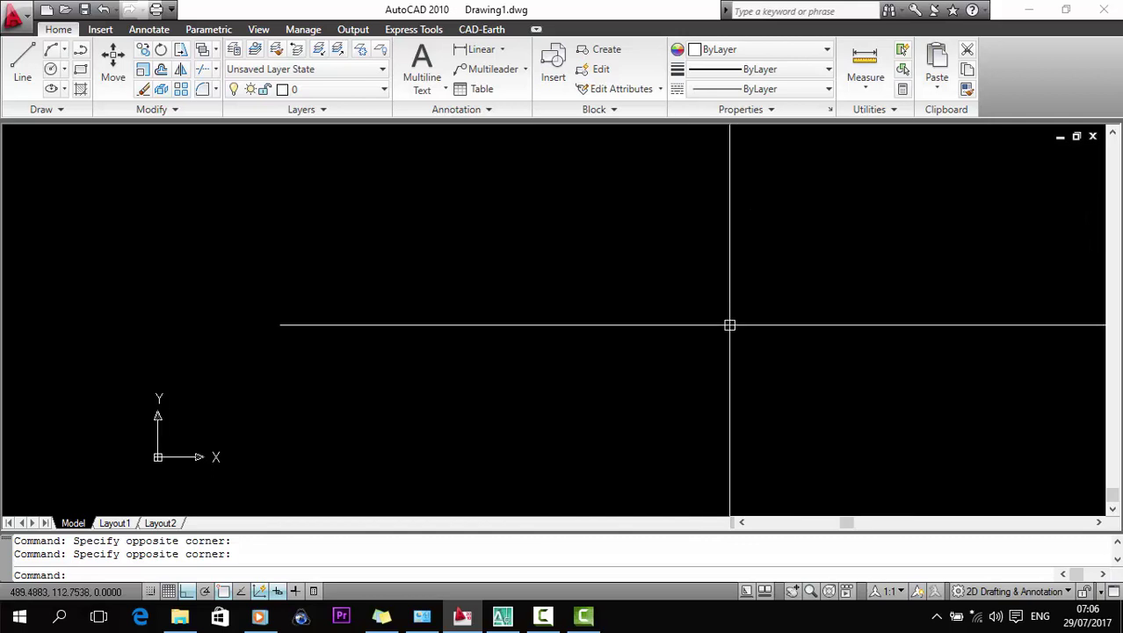
mouse_move(502, 616)
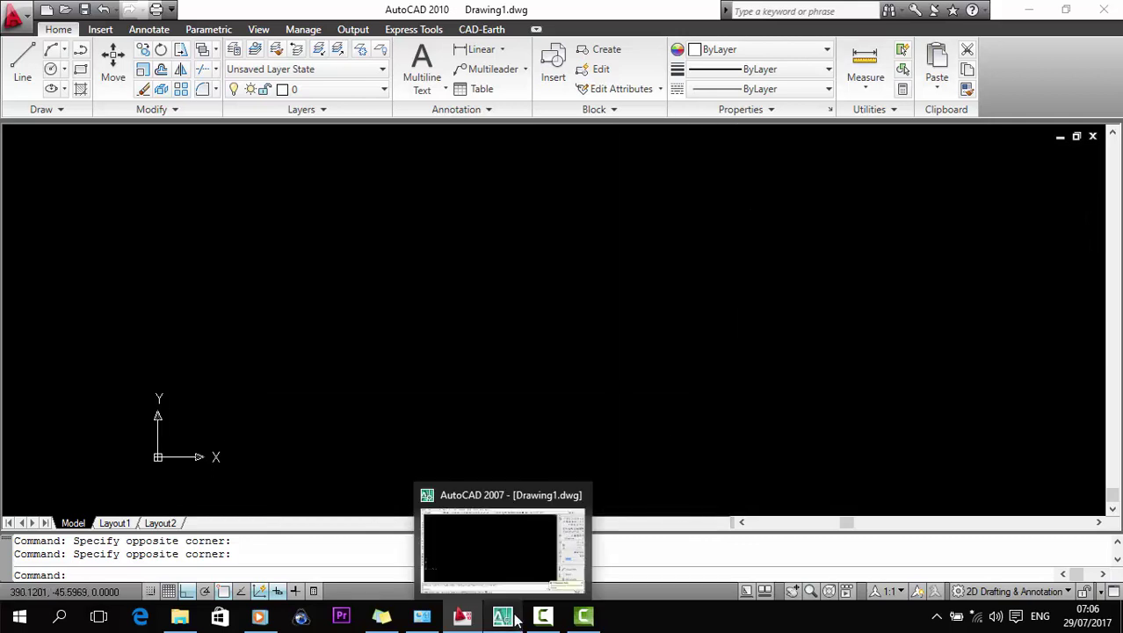
Bring AutoCAD 2007 forward, switch it to AutoCAD Classic, and dismiss the floating tool palettes
left_click(514, 619)
left_click(756, 283)
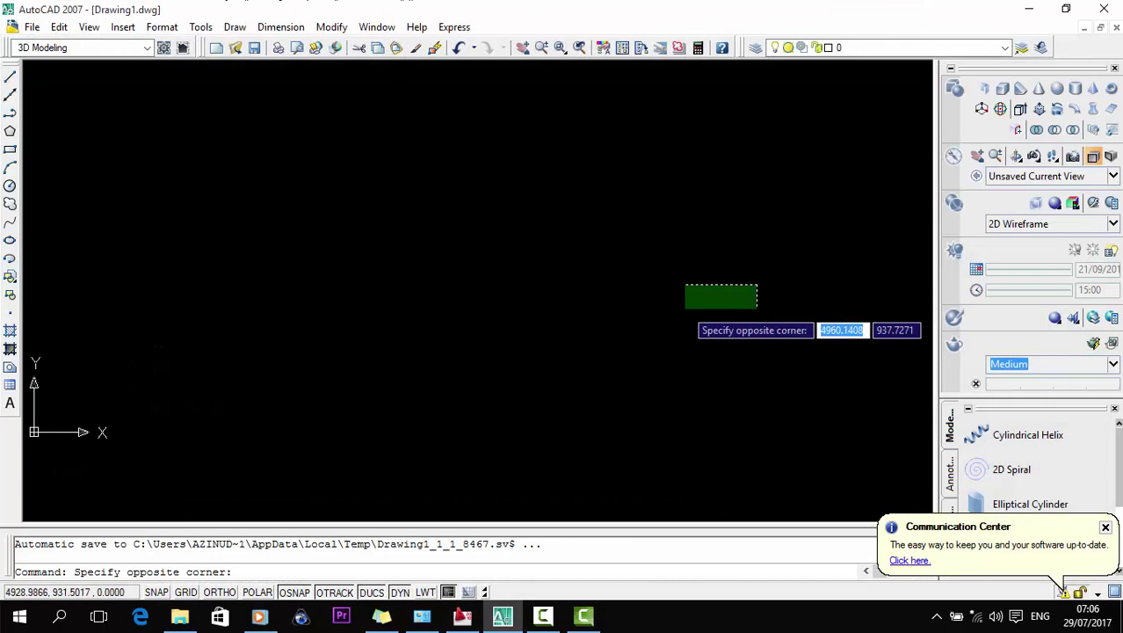
left_click(685, 307)
left_click(128, 47)
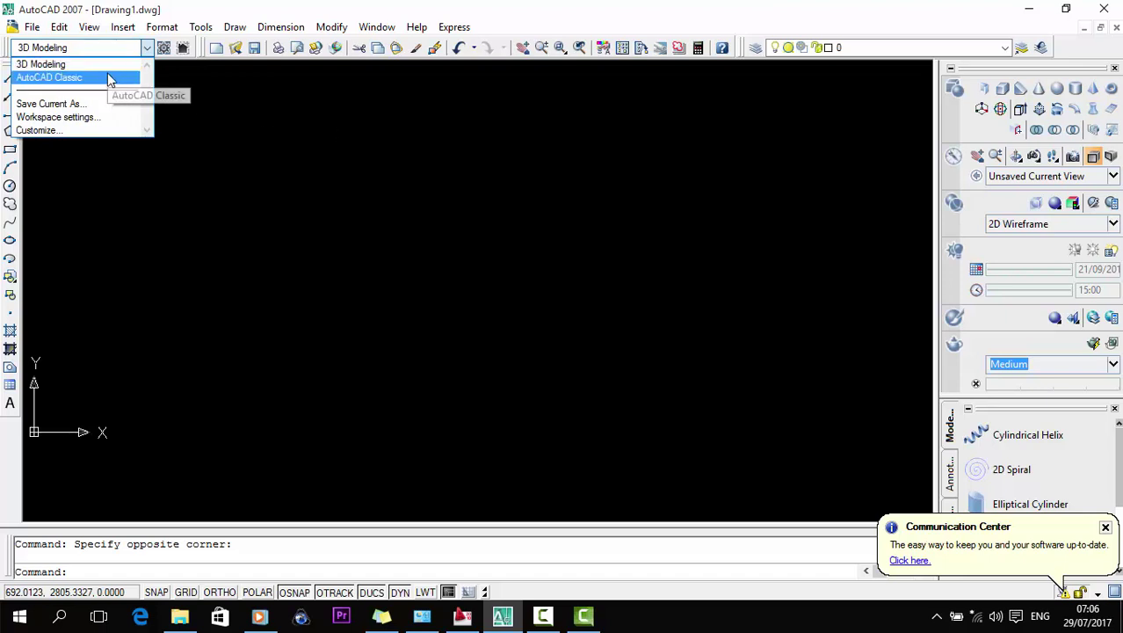
left_click(782, 235)
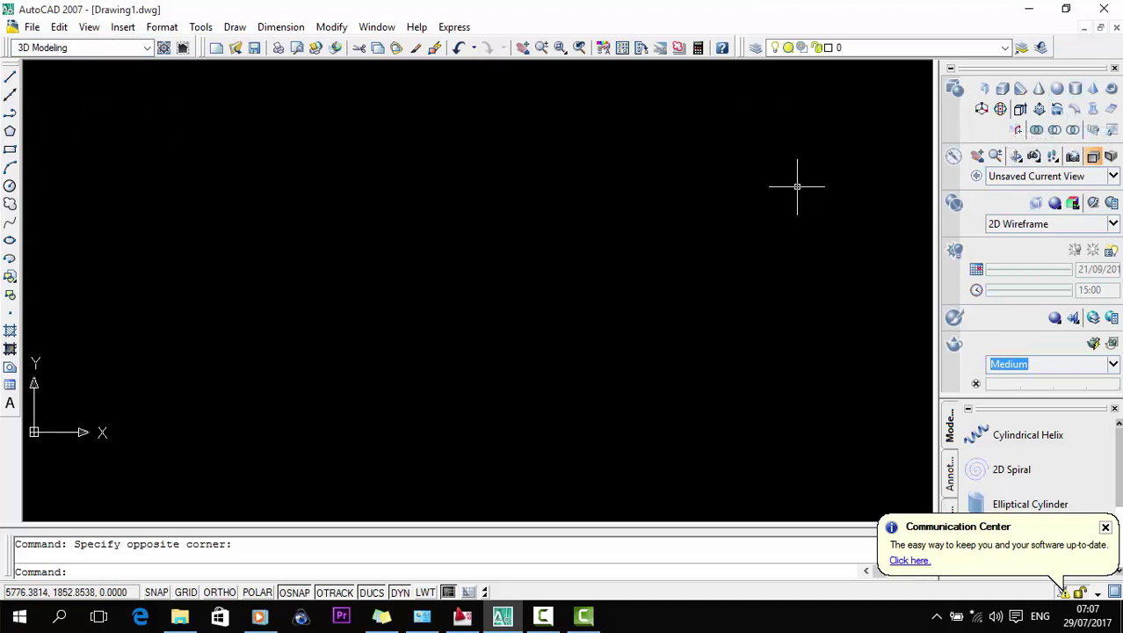
left_click(147, 47)
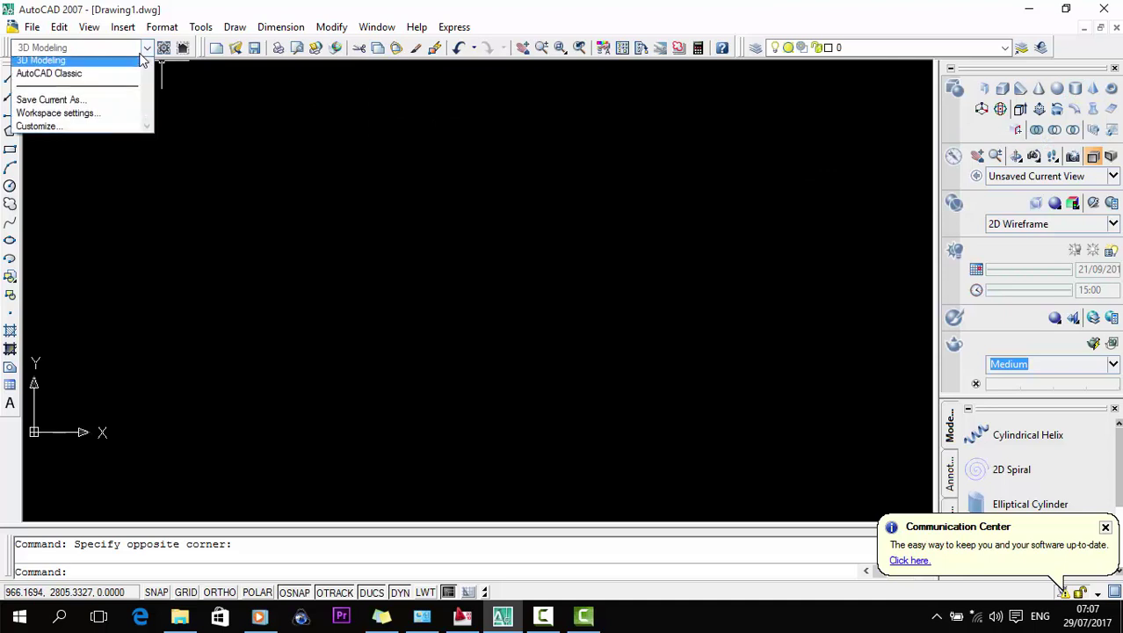
left_click(97, 81)
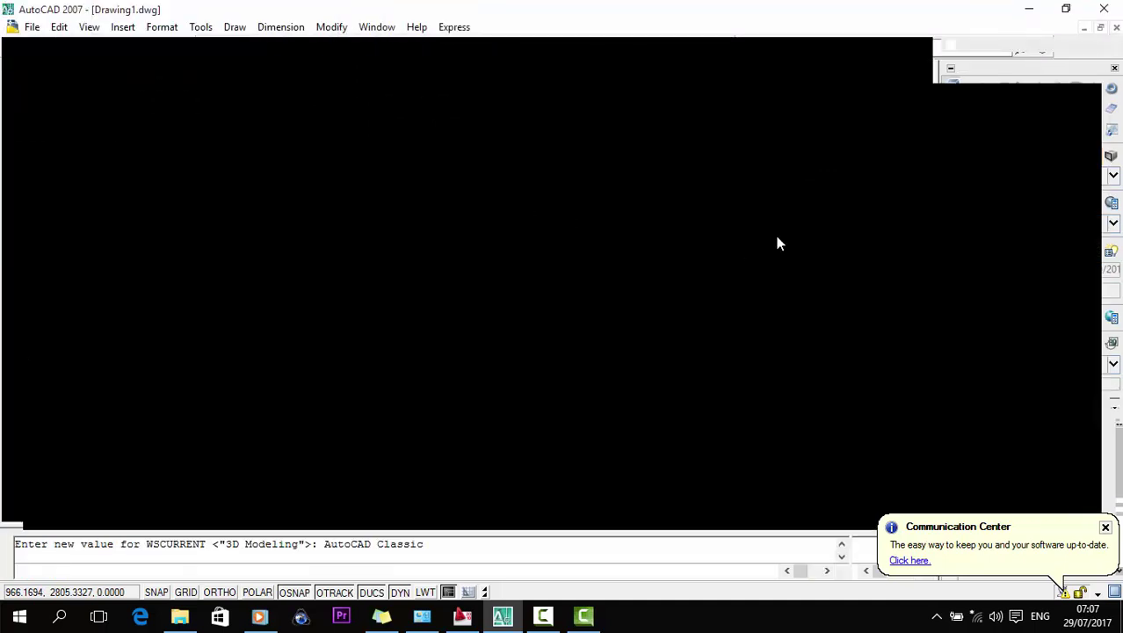
left_click(783, 92)
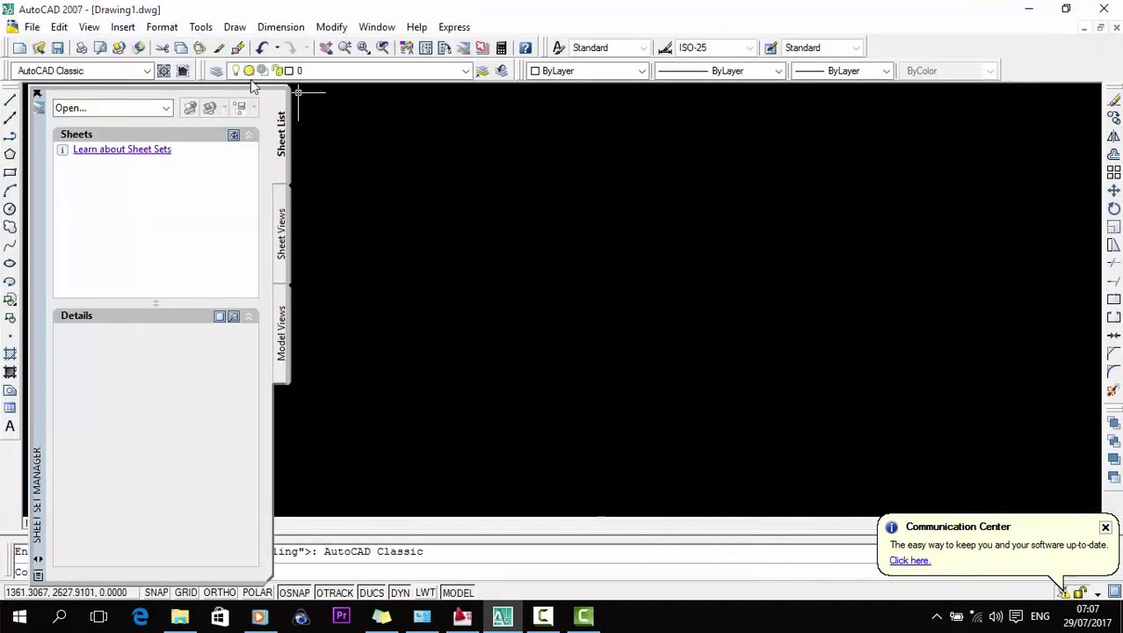
Close the Sheet Set Manager and look over the toolbar list without changing anything
left_click(37, 94)
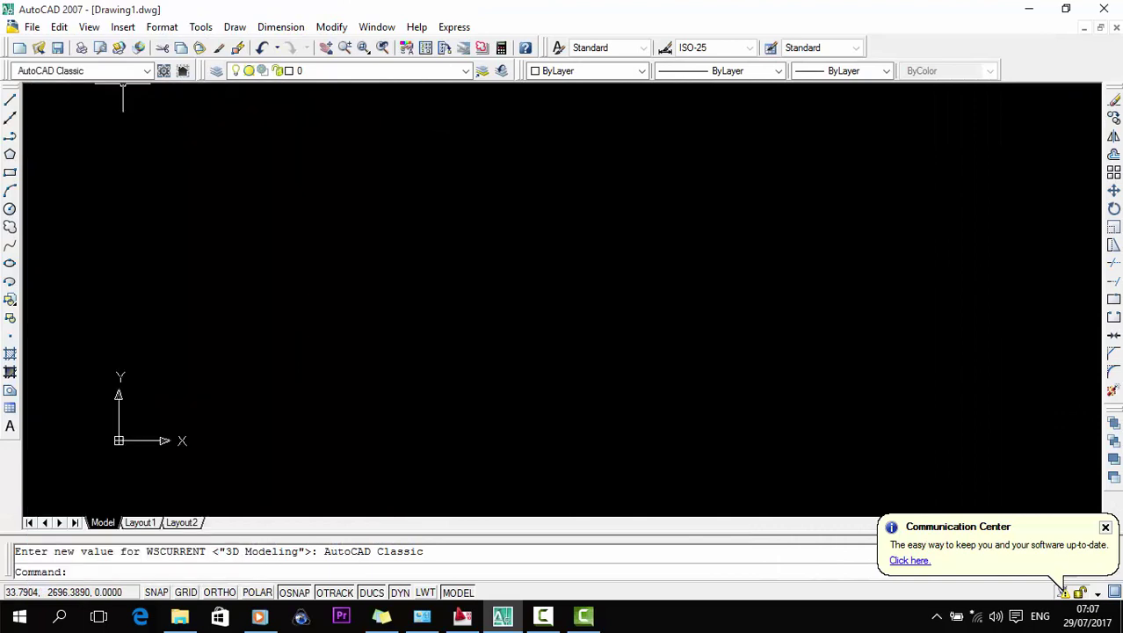
left_click(690, 289)
left_click(567, 325)
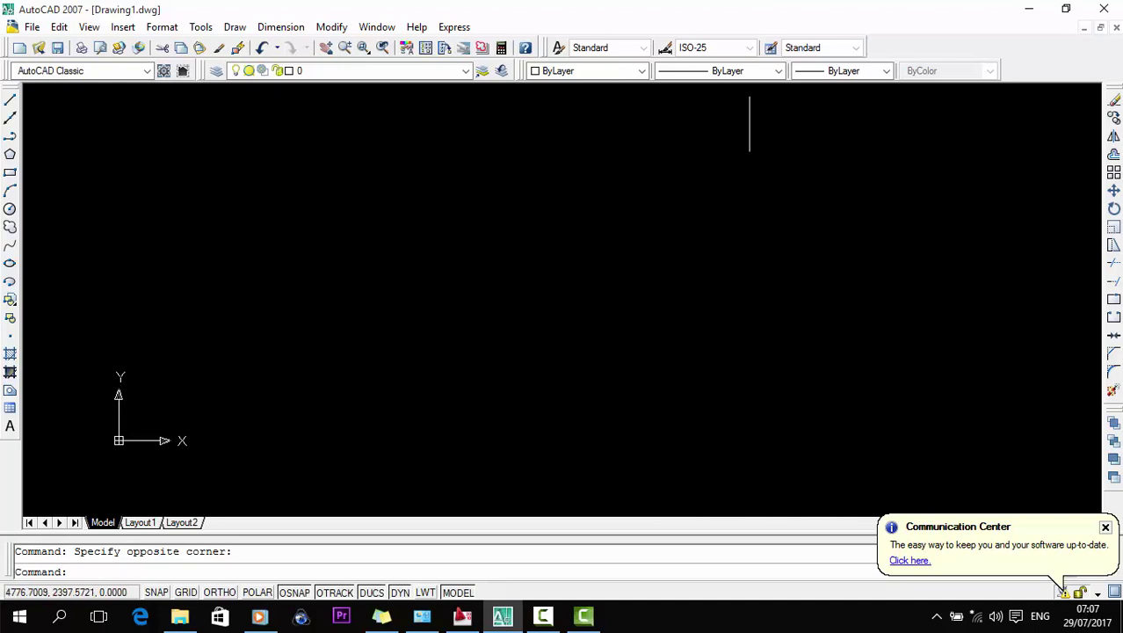
right_click(956, 50)
mouse_move(1024, 61)
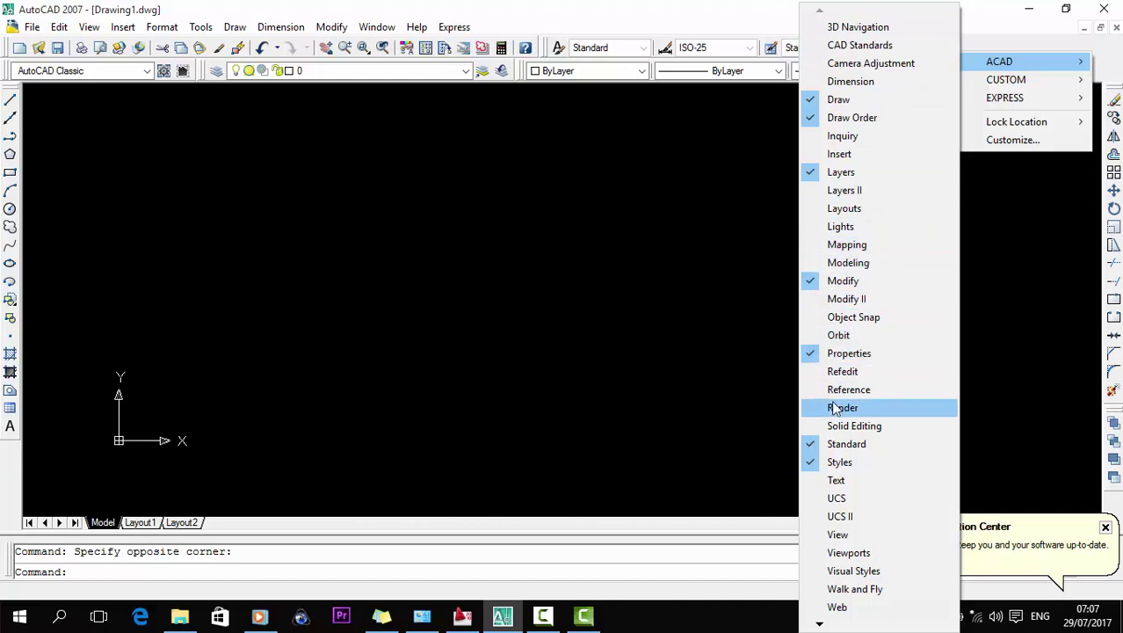
left_click(727, 173)
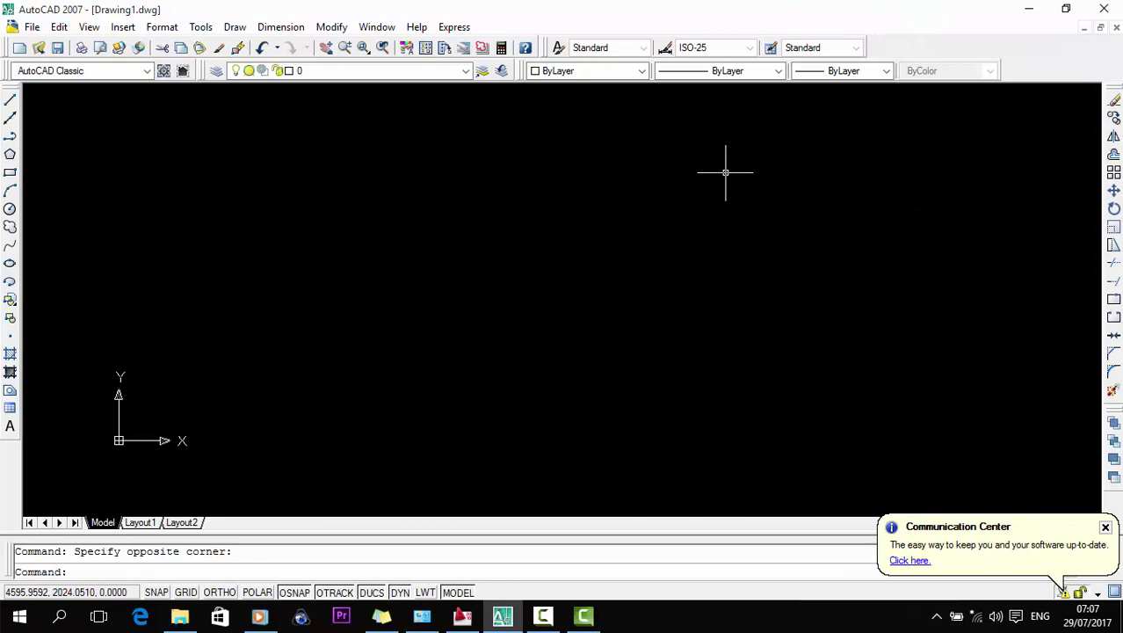
Switch AutoCAD 2007 back to 3D Modeling, then return to AutoCAD 2010
left_click(75, 71)
left_click(88, 83)
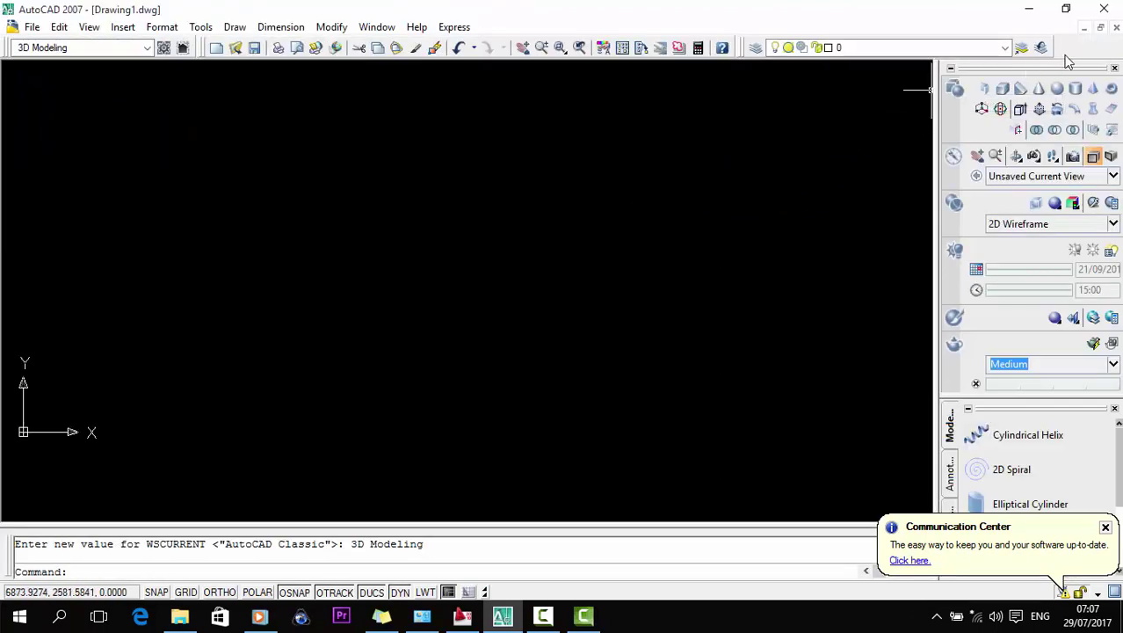
left_click(627, 233)
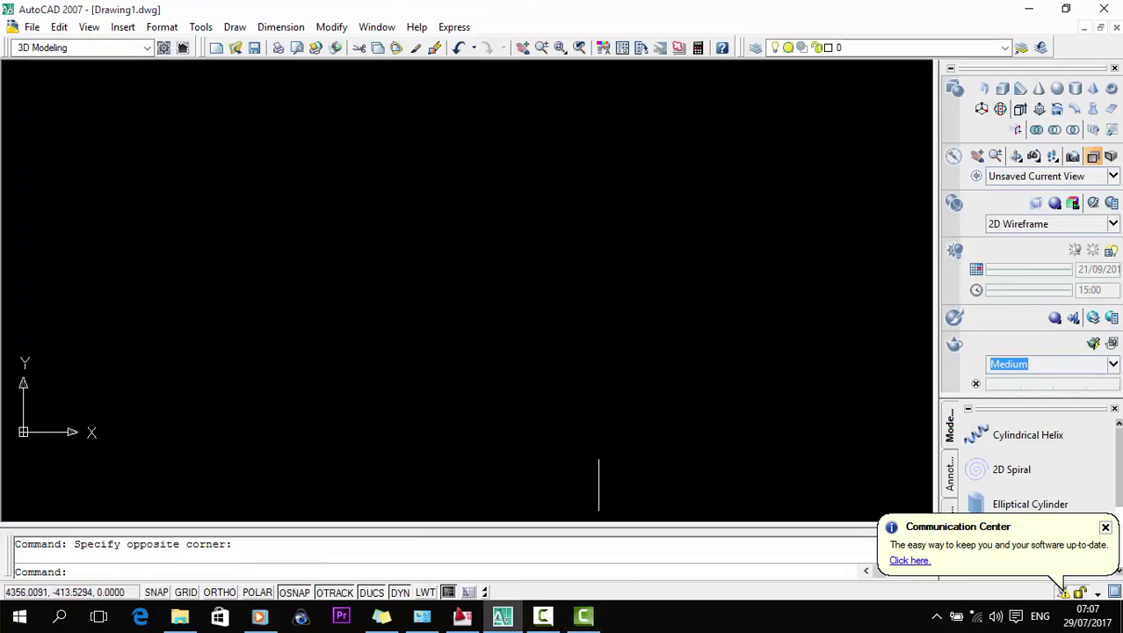
left_click(462, 616)
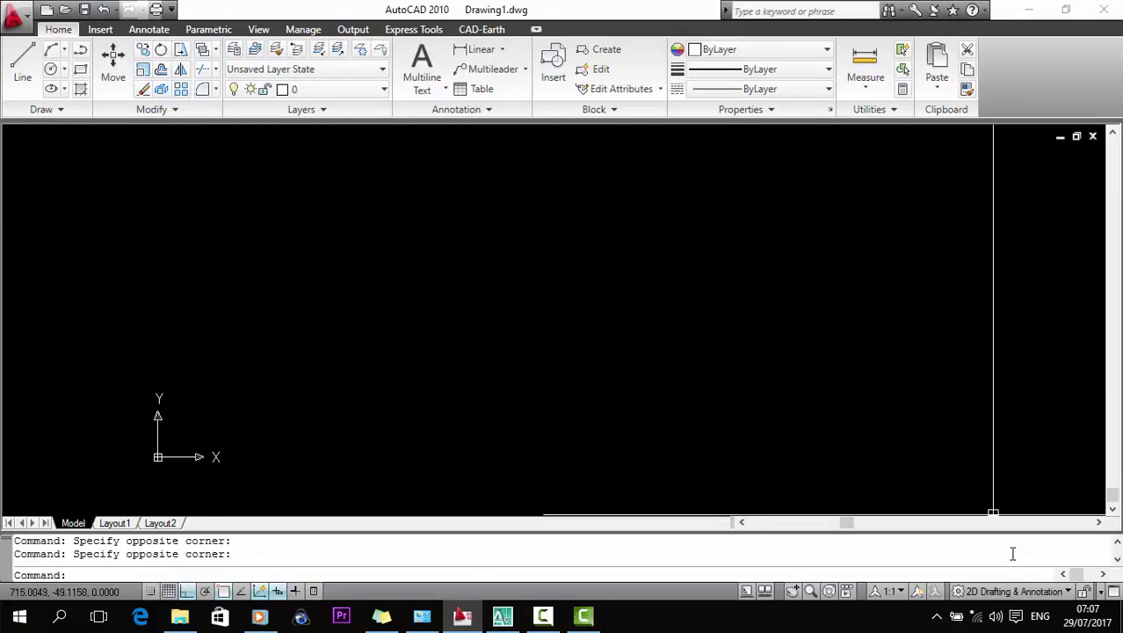
left_click(1009, 592)
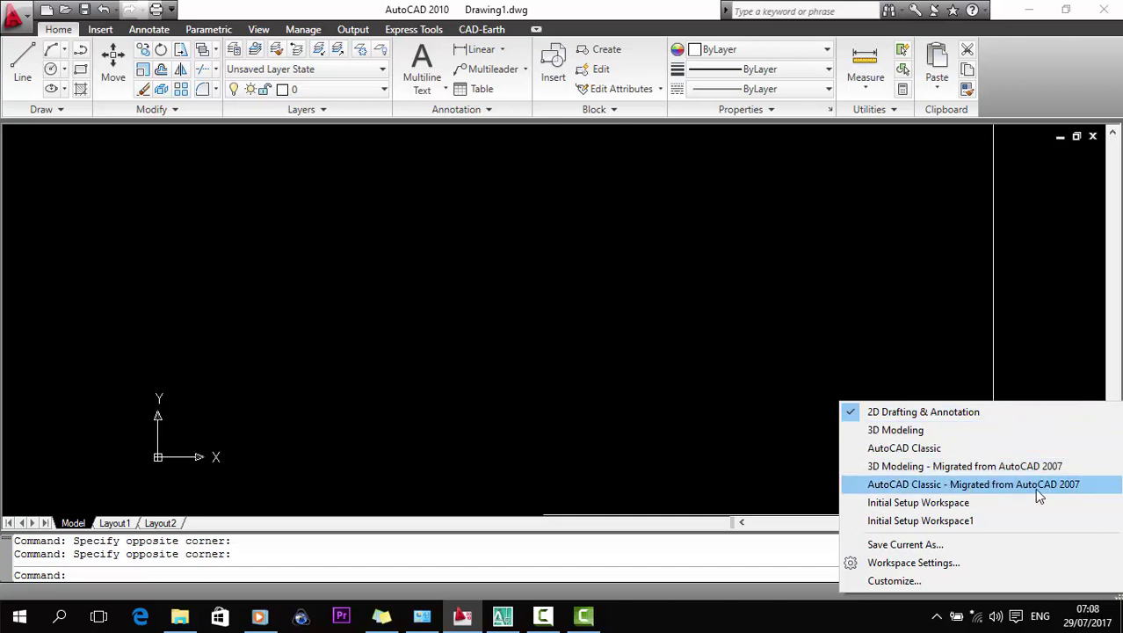
left_click(889, 361)
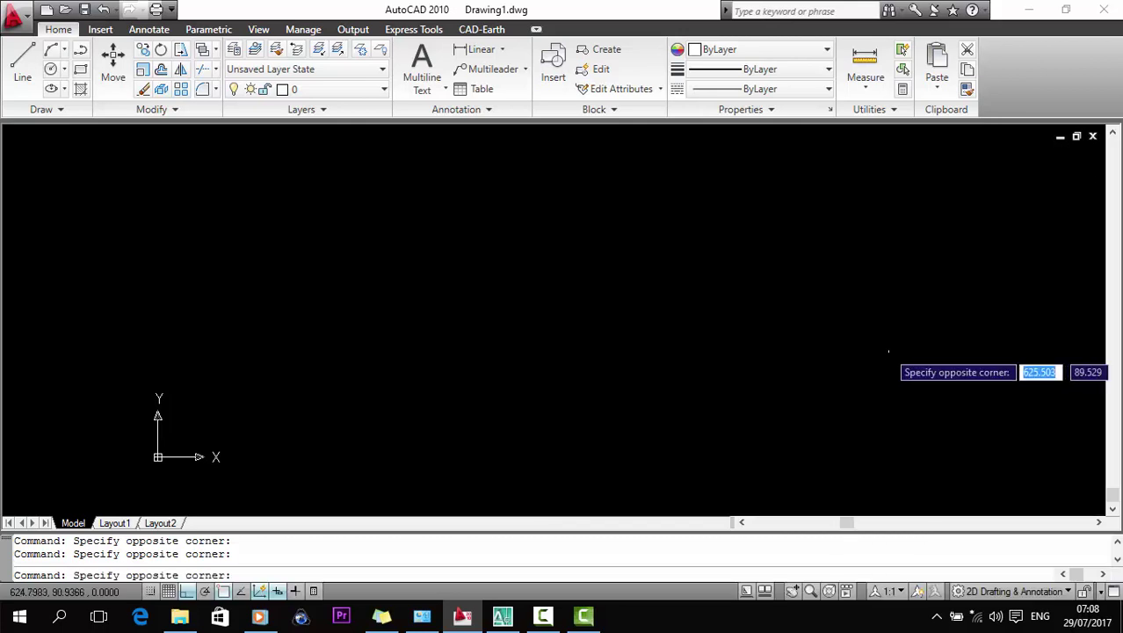
left_click(710, 305)
mouse_move(641, 231)
middle_mouse_down()
mouse_move(659, 214)
mouse_move(644, 230)
middle_mouse_up()
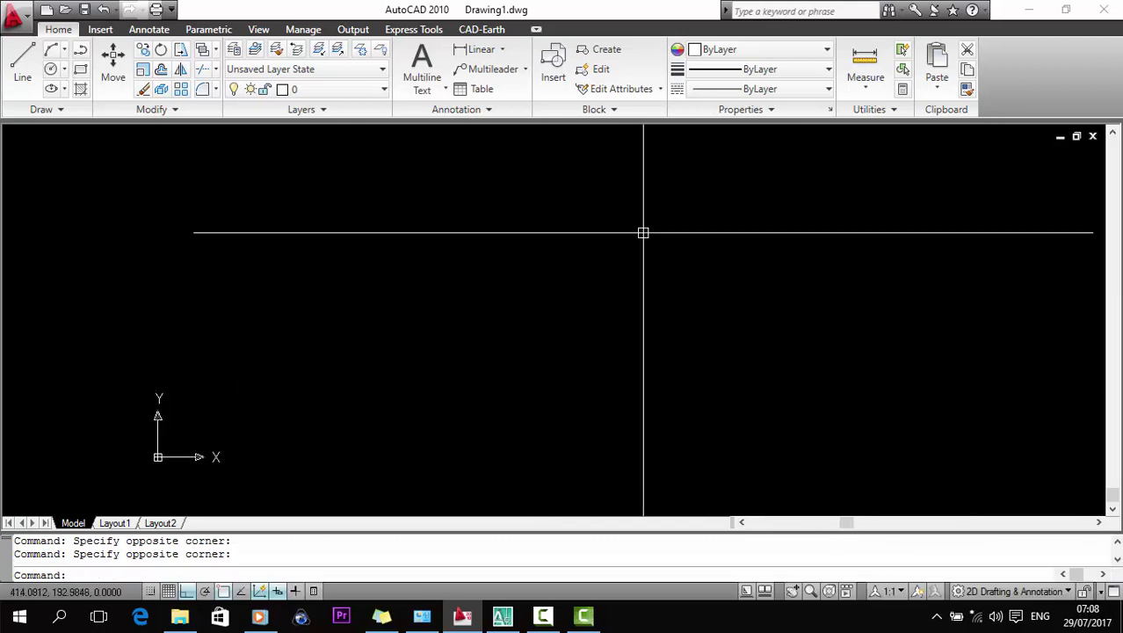
mouse_move(797, 246)
middle_mouse_down()
mouse_move(800, 203)
mouse_move(765, 210)
middle_mouse_up()
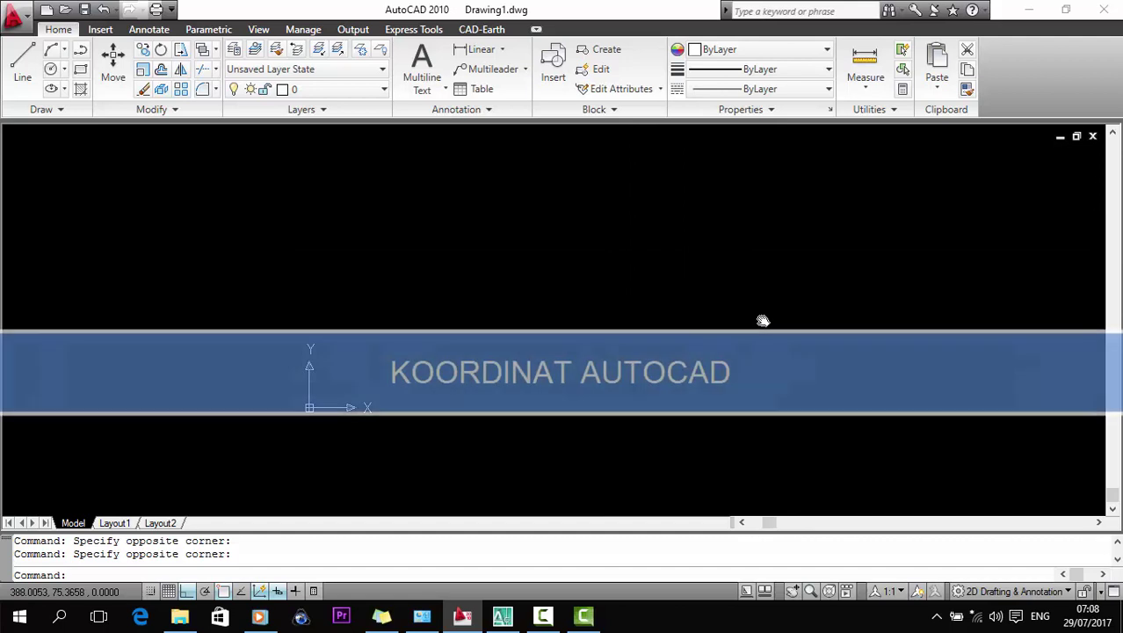
middle_click_drag(692, 327, 663, 321)
middle_click_drag(581, 343, 591, 329)
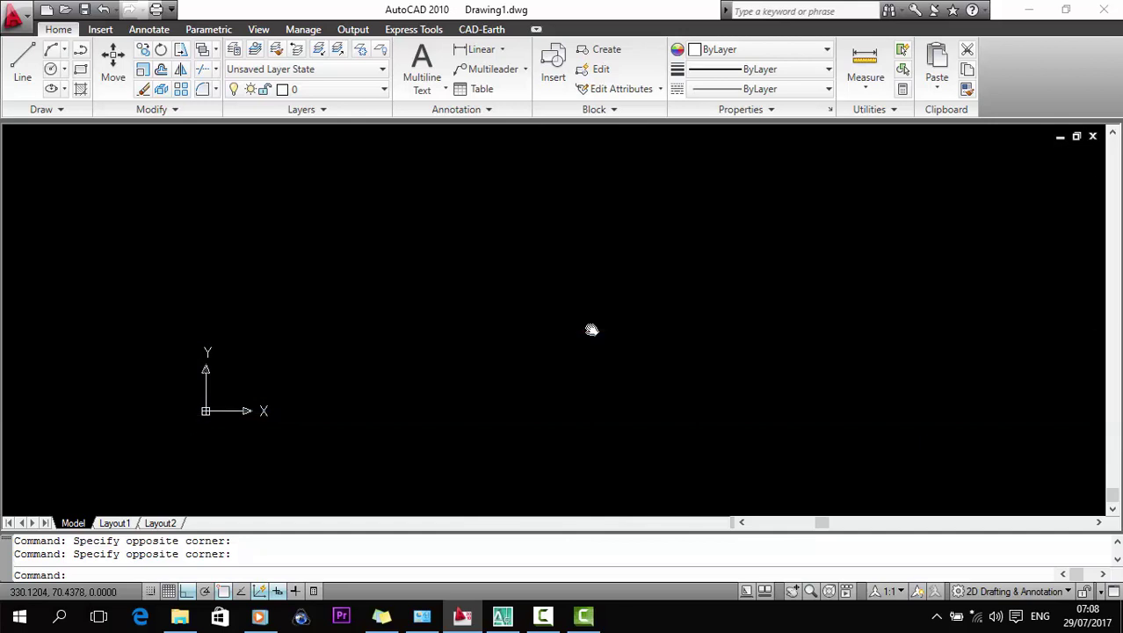
middle_click_drag(521, 347, 703, 313)
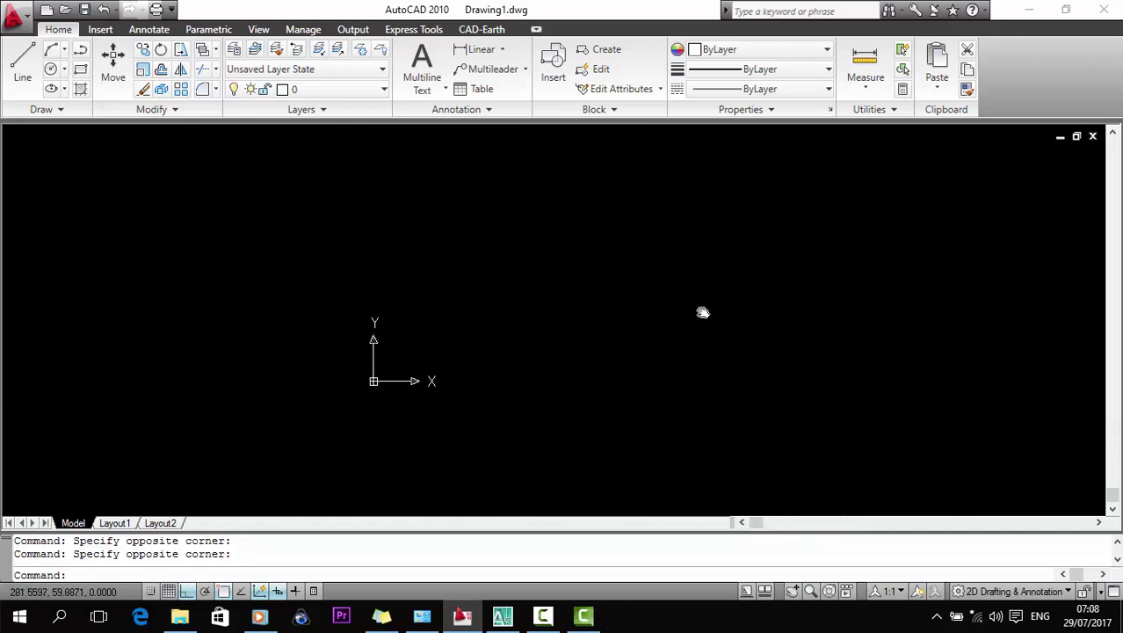
middle_click_drag(670, 326, 561, 359)
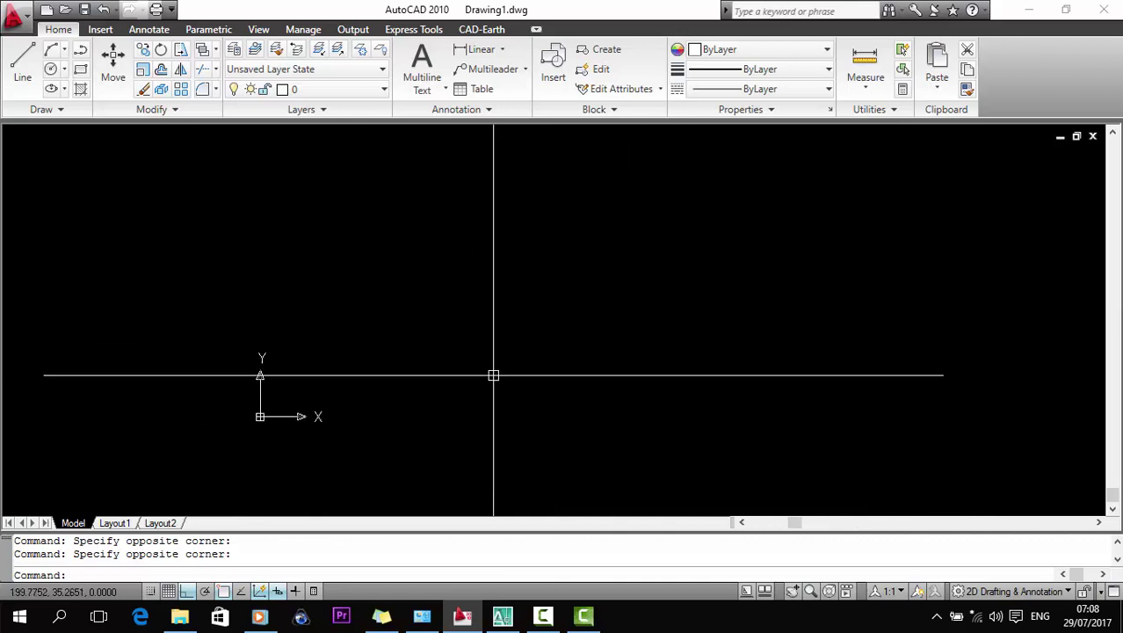
middle_click_drag(666, 358, 601, 318)
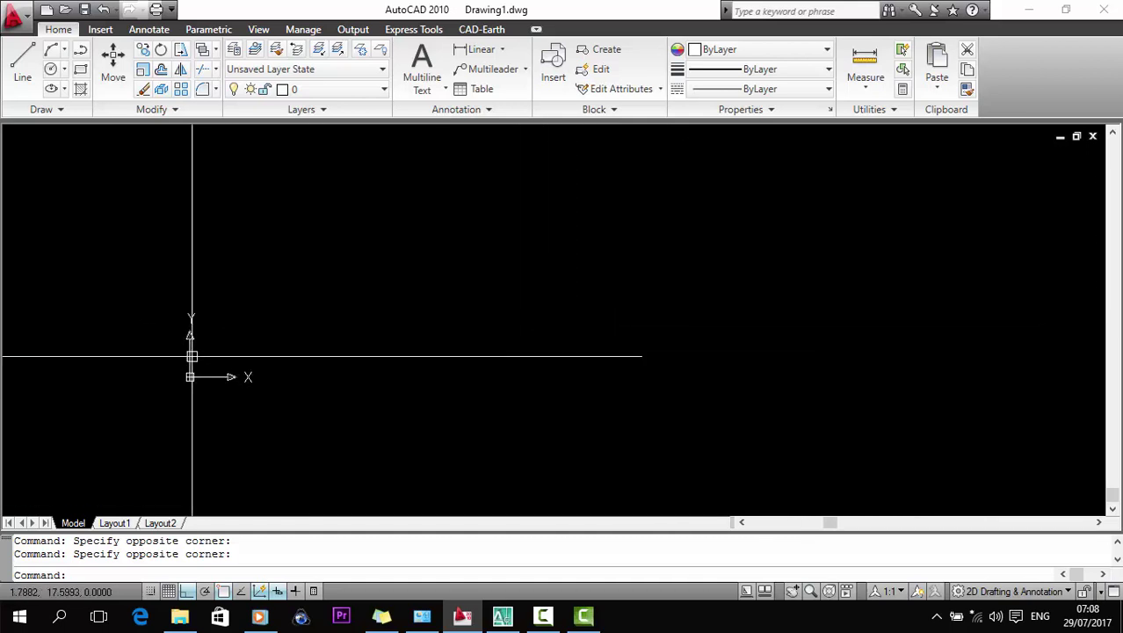
left_click(165, 308)
left_click(382, 428)
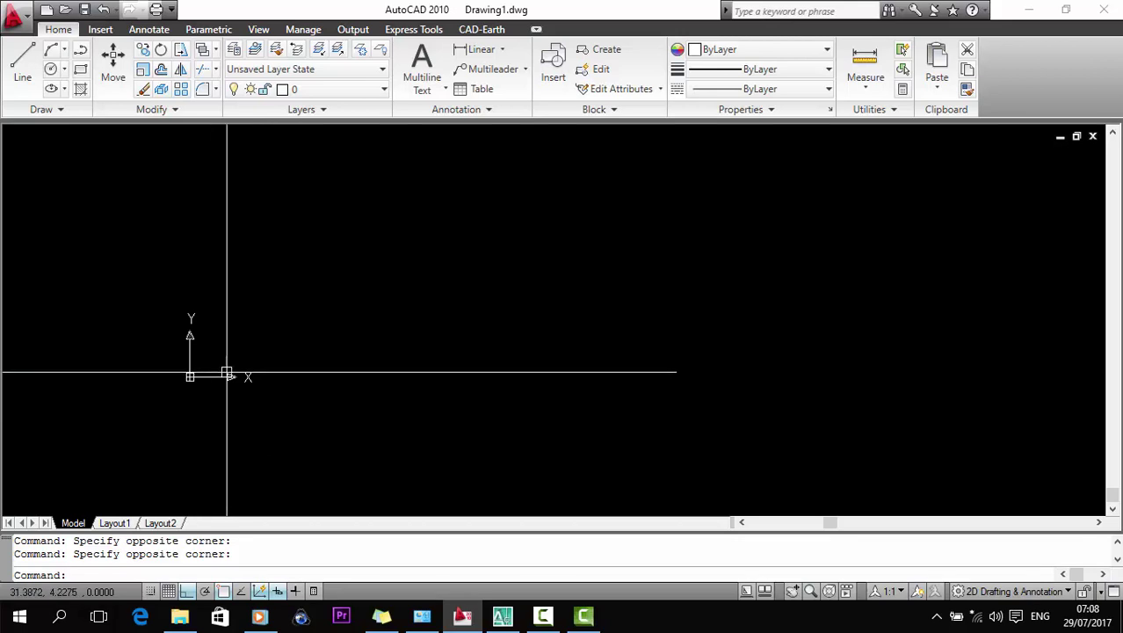
type("l")
key("Return")
type("0")
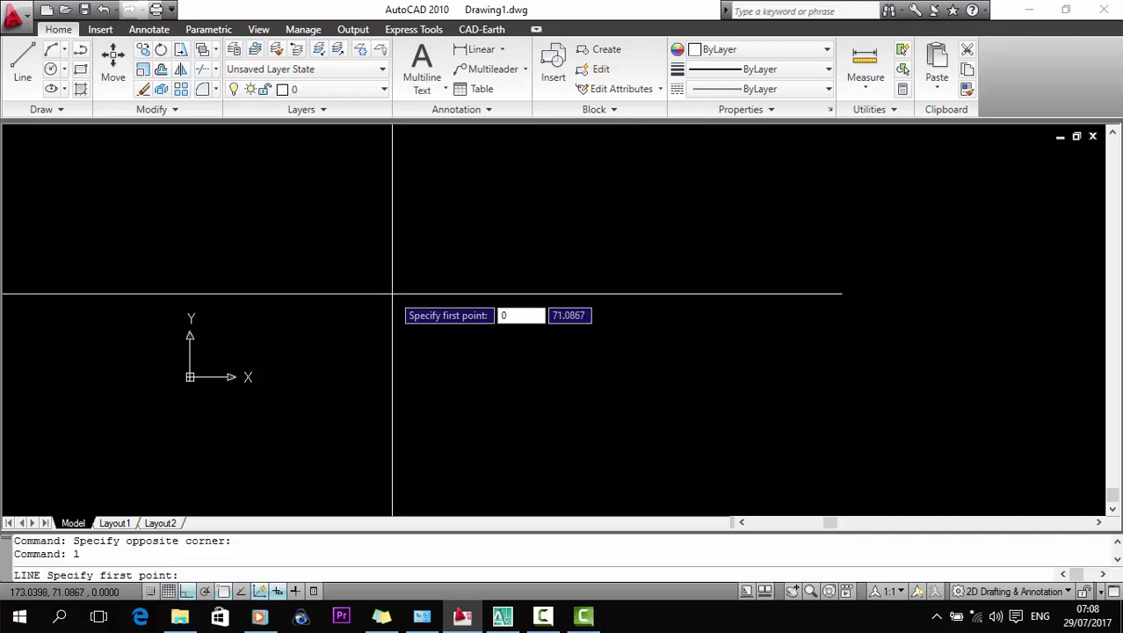
key("Return")
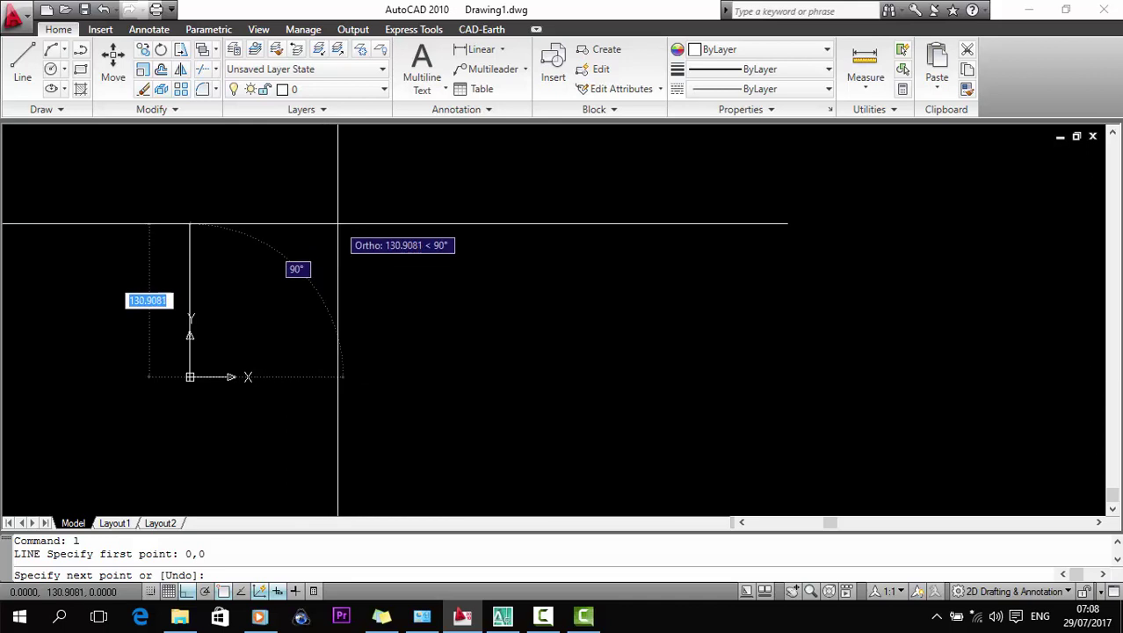
key("F8")
scroll(401, 289, "up", 2)
middle_click_drag(462, 286, 500, 311)
scroll(293, 381, "down", 1)
middle_click_drag(464, 352, 402, 321)
middle_click_drag(336, 357, 347, 372)
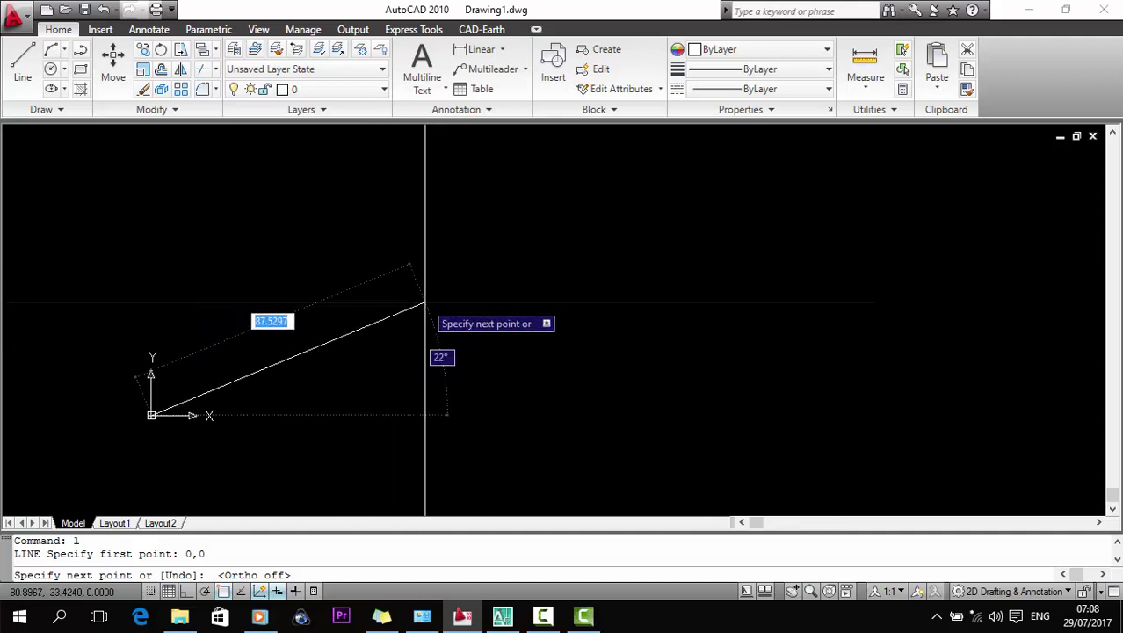
key("Escape")
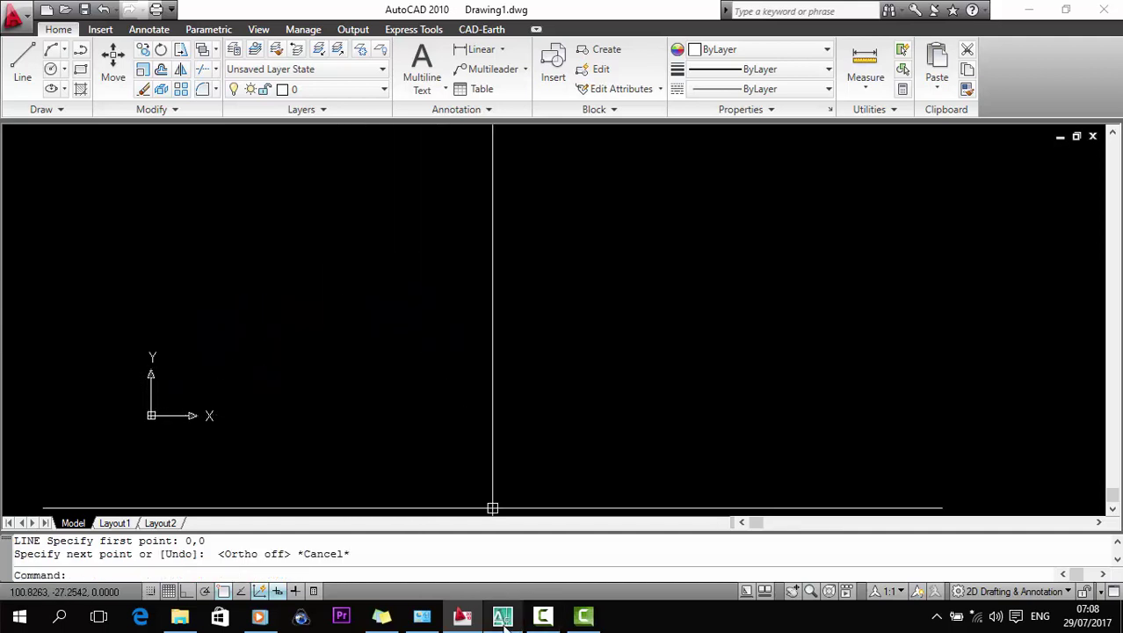
left_click(503, 618)
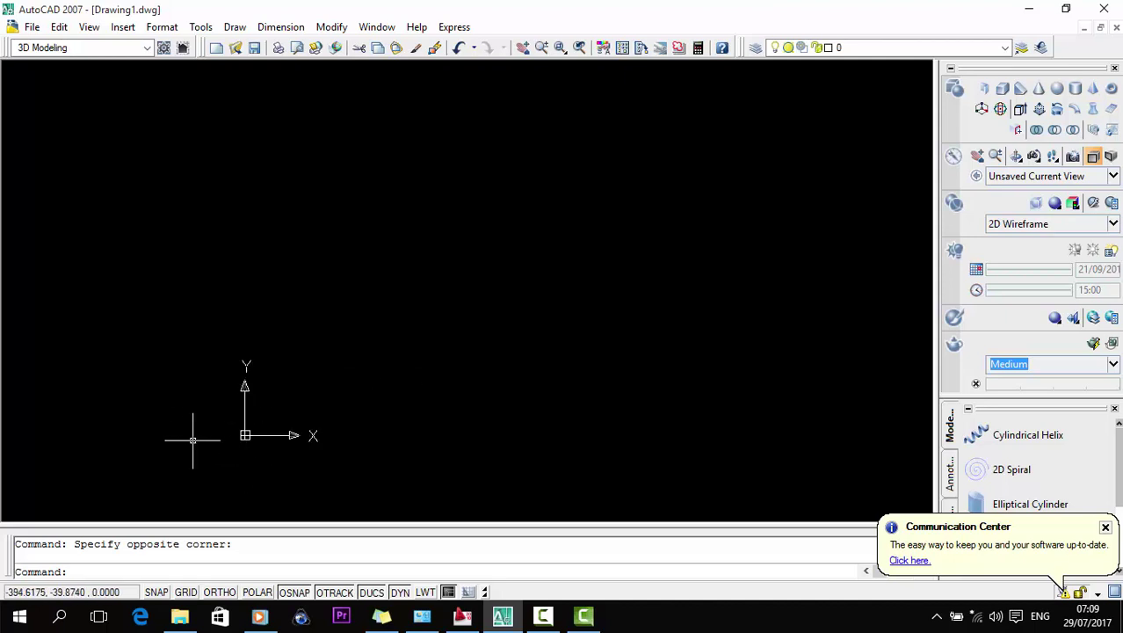
left_click(494, 620)
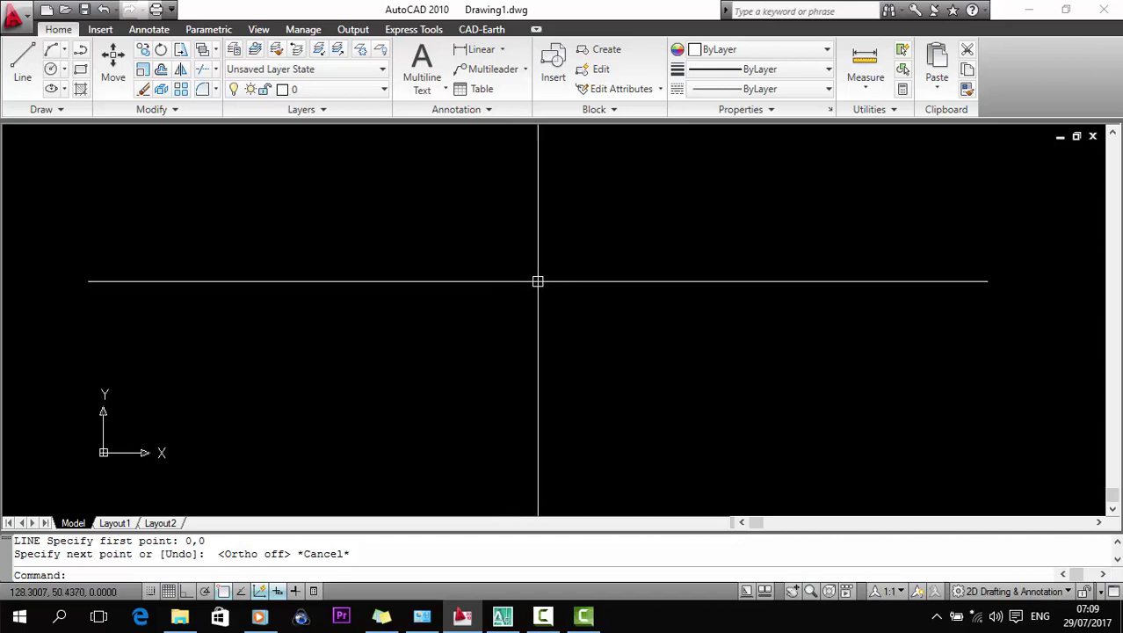
middle_click_drag(525, 287, 489, 294)
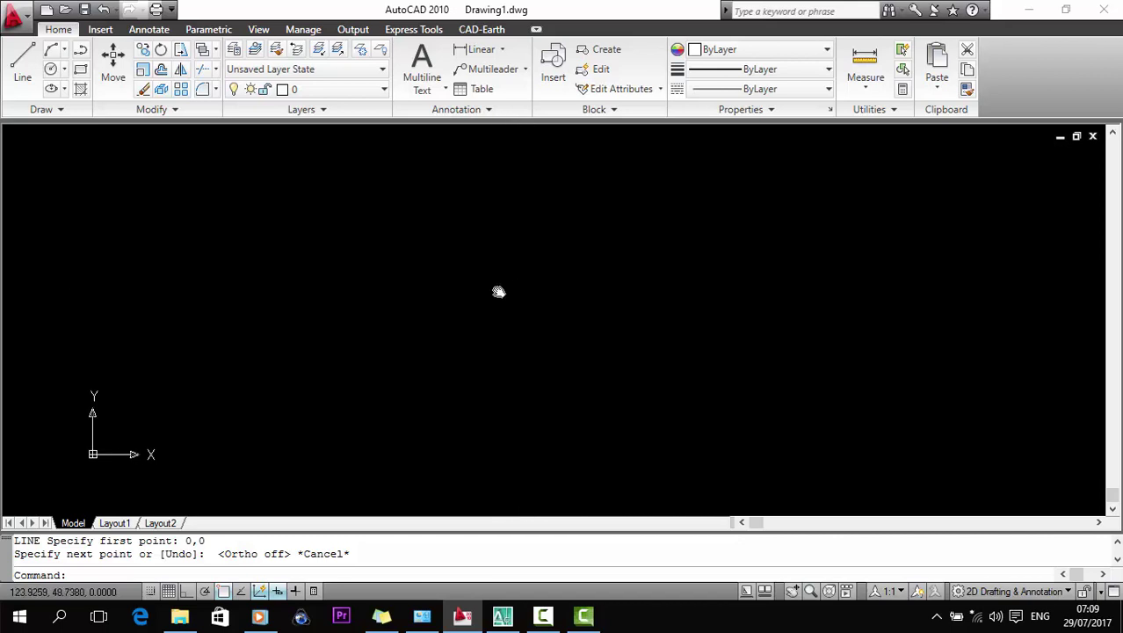
type("l")
key("Return")
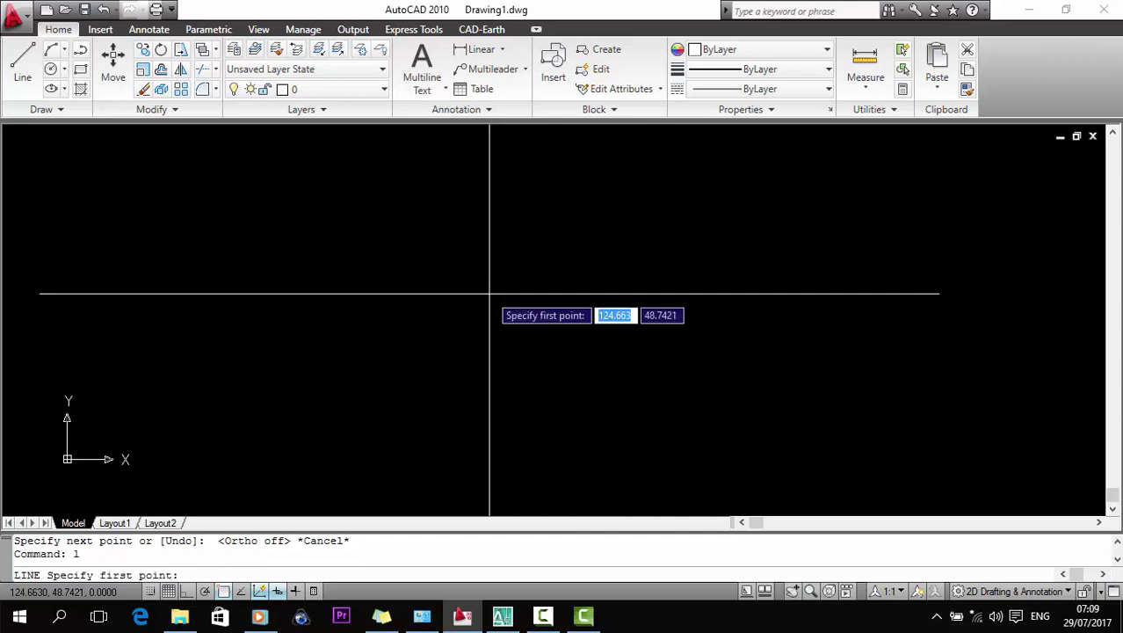
left_click(498, 285)
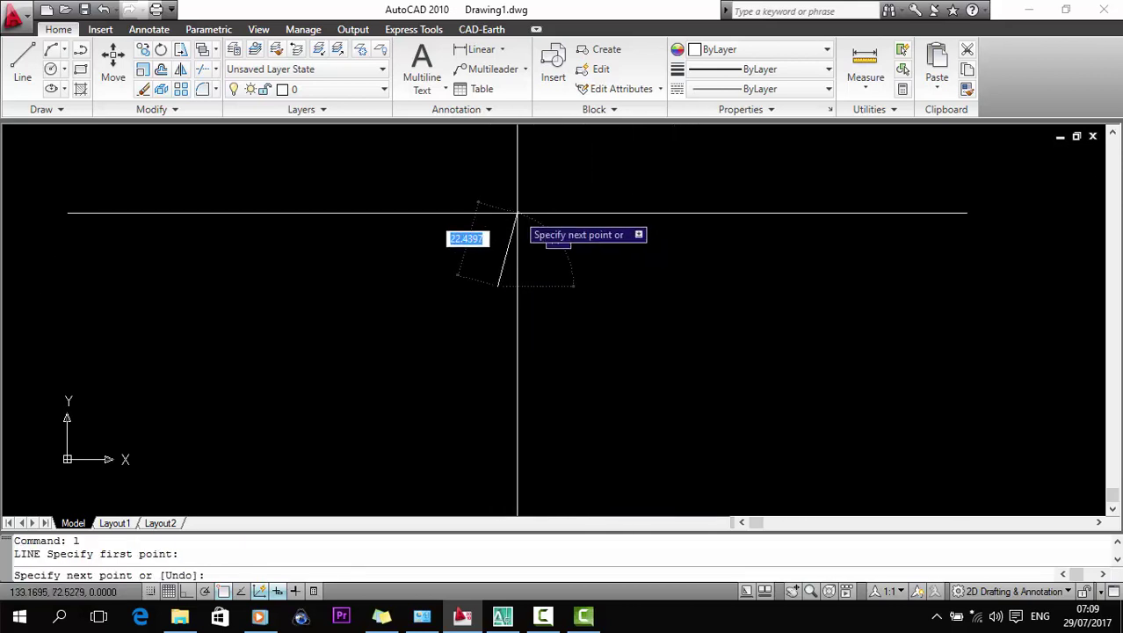
key("F8")
type("100")
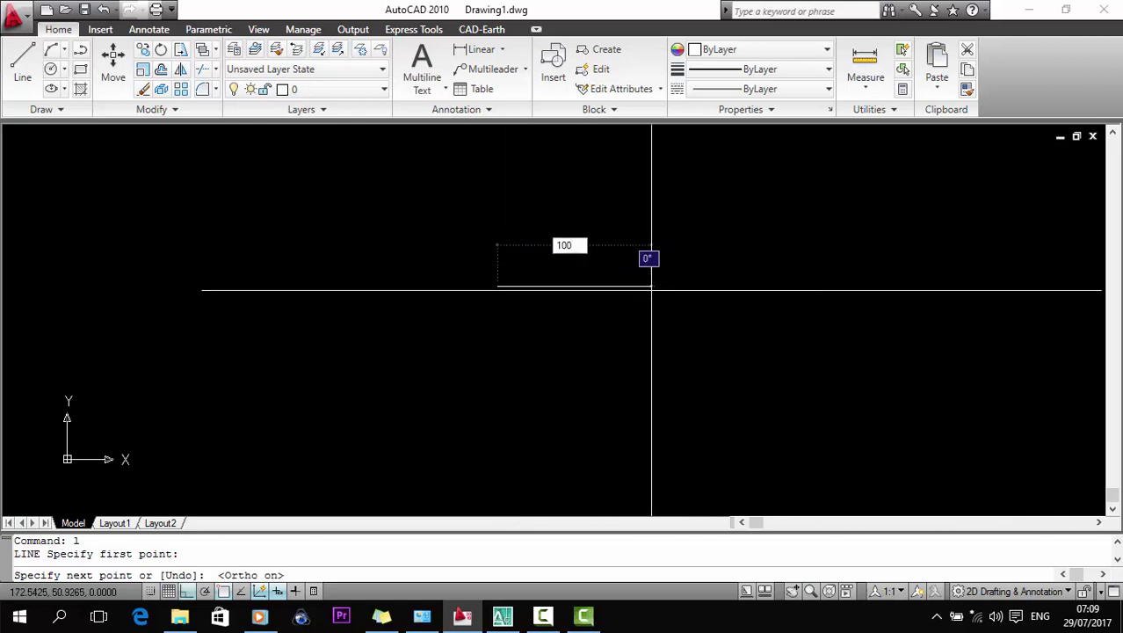
key("Return")
key("Escape")
left_click_drag(764, 281, 653, 325)
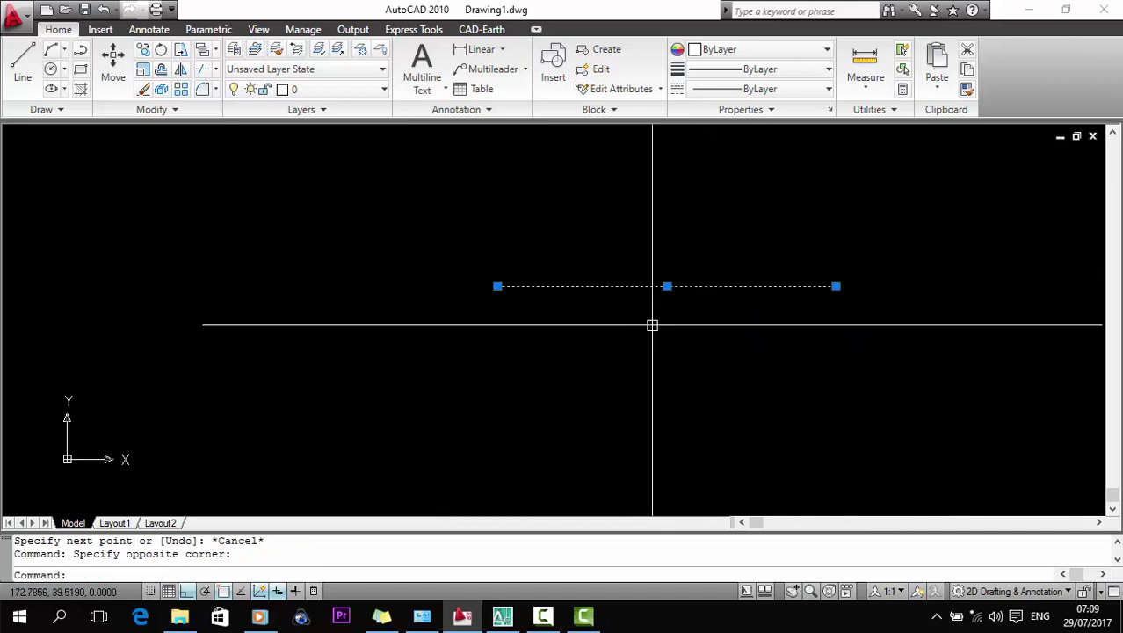
left_click(501, 286)
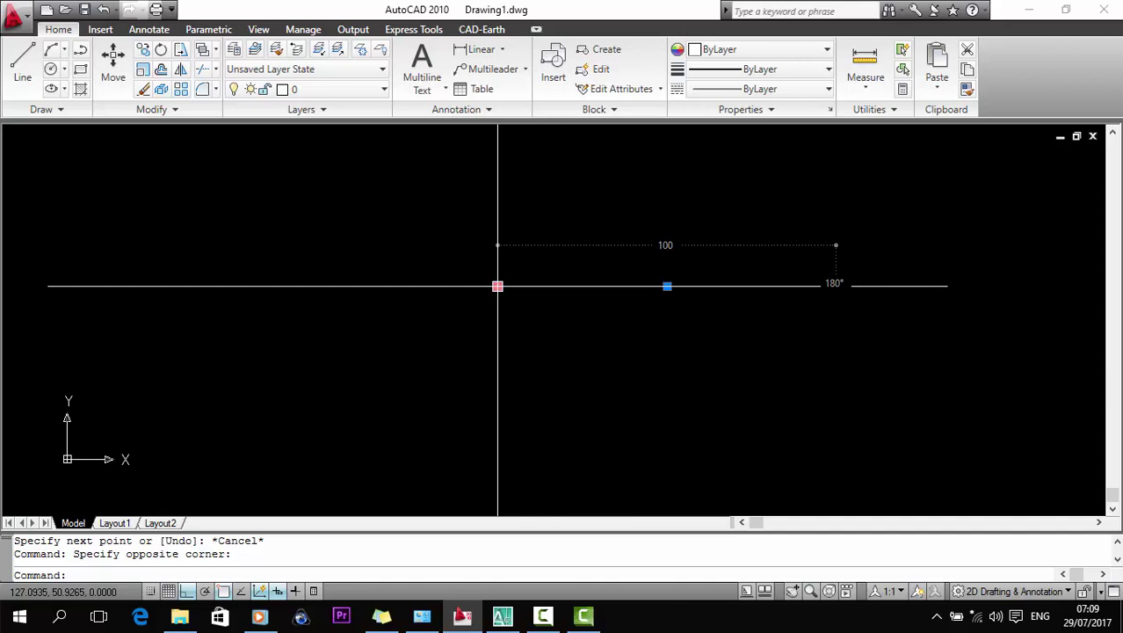
key("Escape")
mouse_move(504, 282)
middle_mouse_down()
mouse_move(574, 329)
mouse_move(542, 333)
middle_mouse_up()
left_click(617, 250)
left_click(556, 312)
type("e")
key("Return")
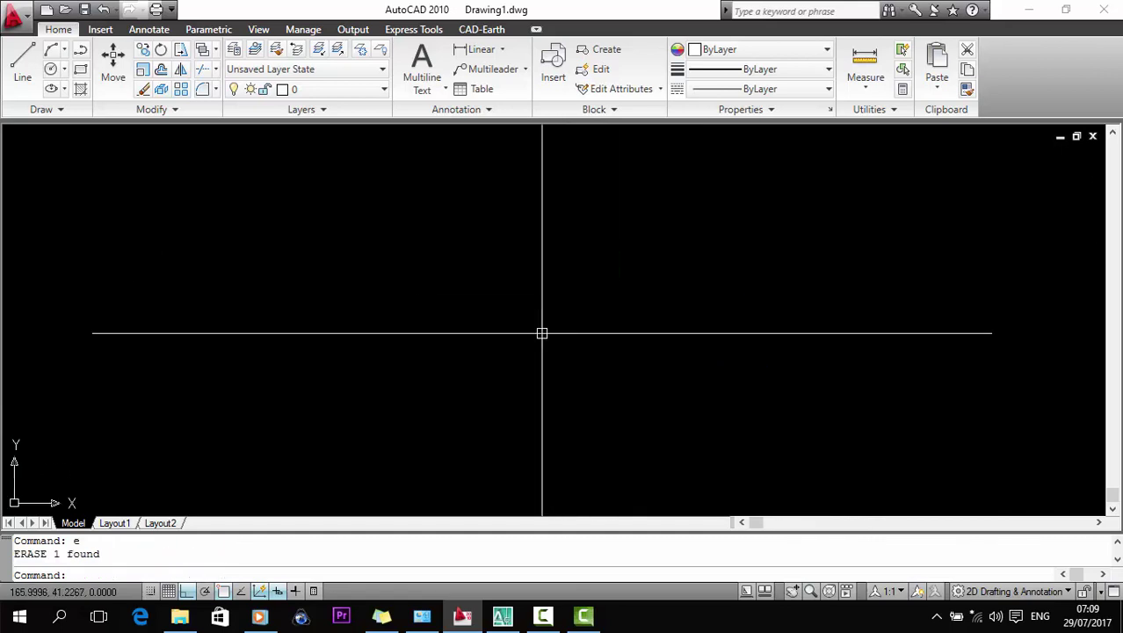
Switch AutoCAD 2010 to the AutoCAD Classic workspace and bring up the toolbar list
left_click(991, 510)
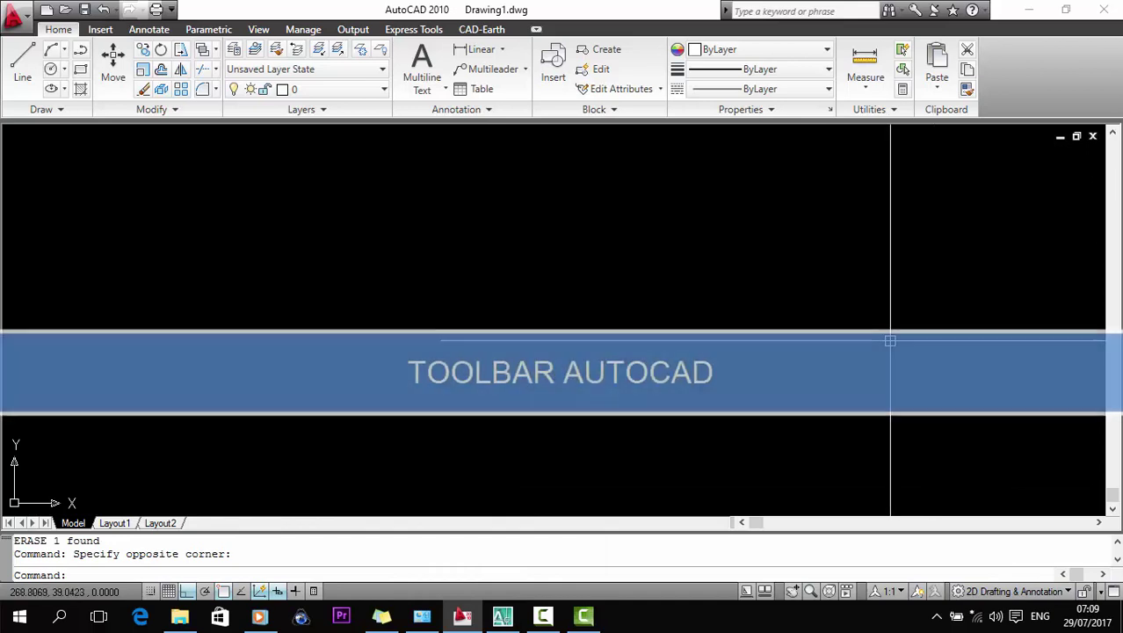
left_click(1037, 595)
left_click(941, 447)
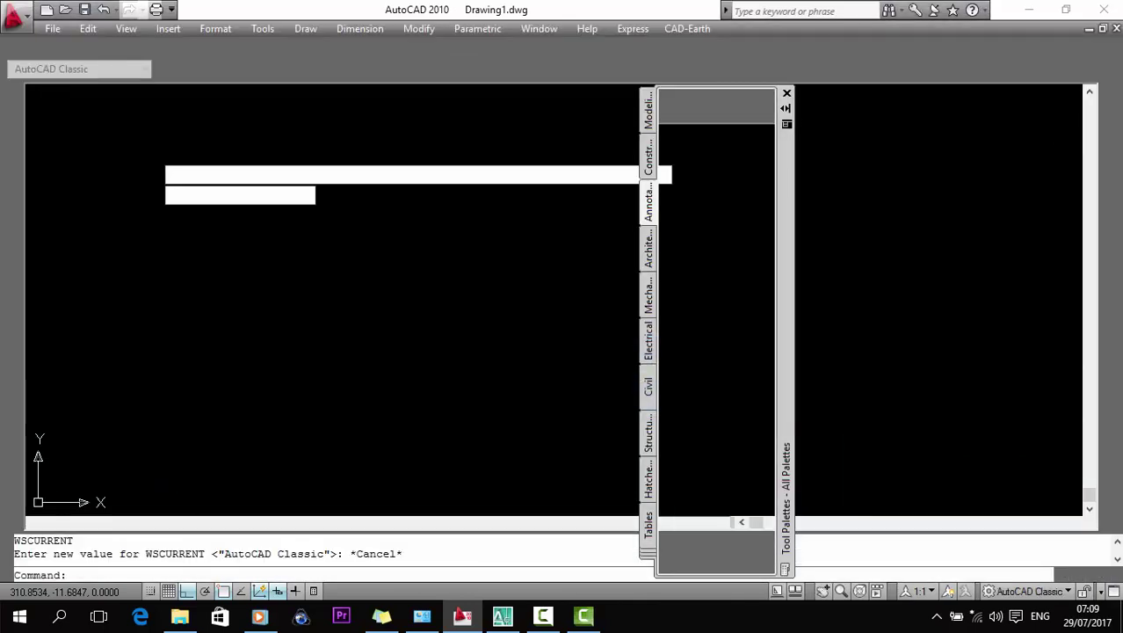
right_click(1013, 44)
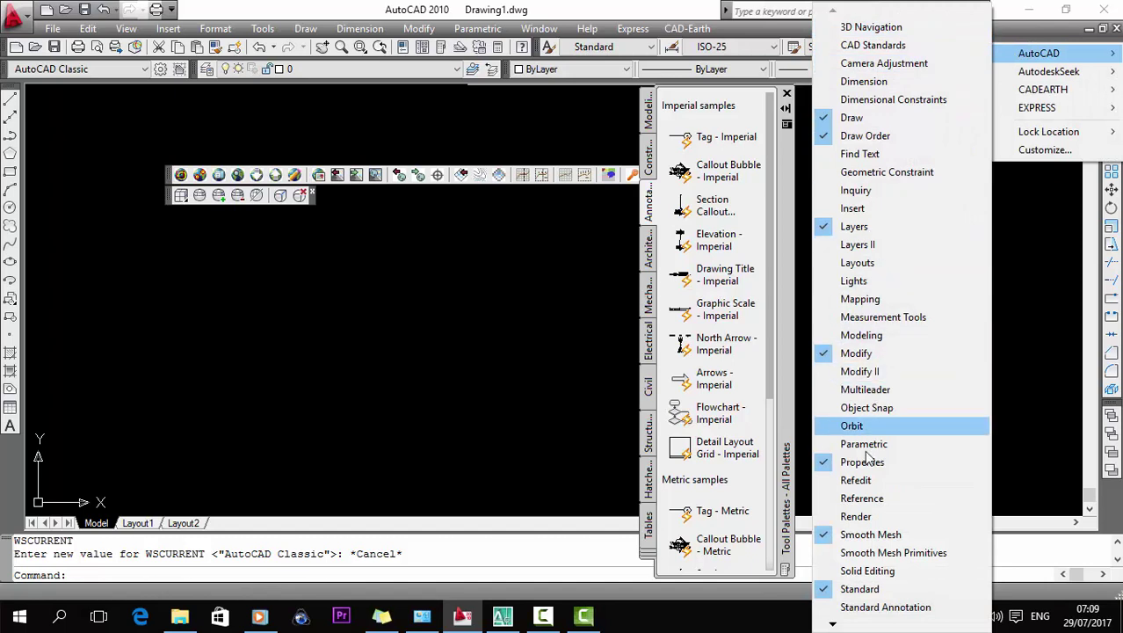
left_click(788, 94)
left_click(786, 94)
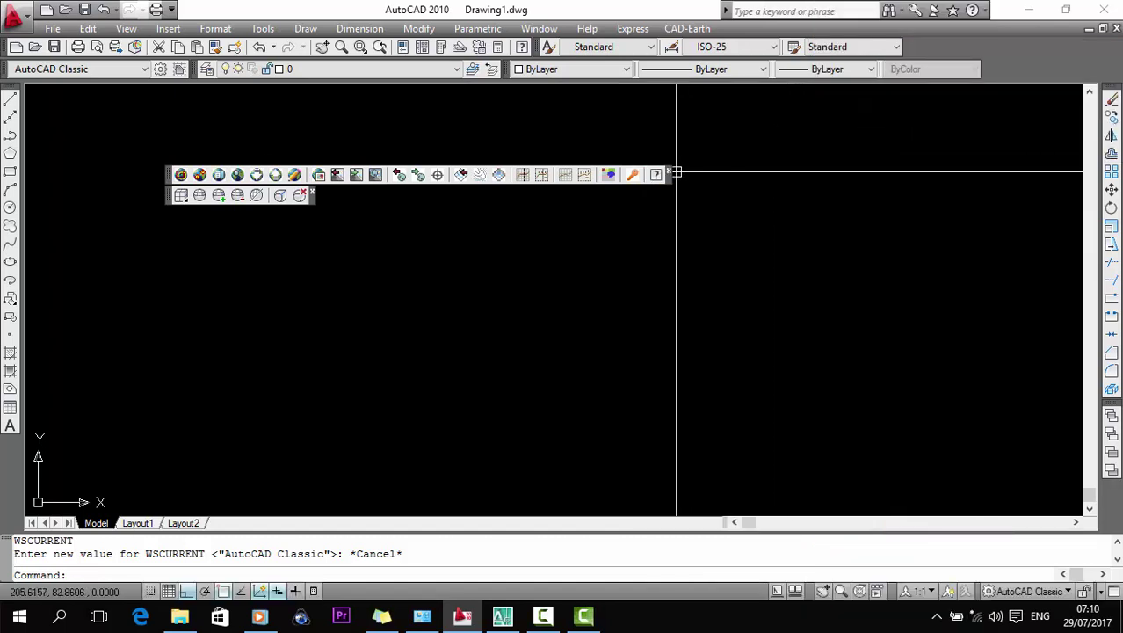
right_click(1018, 46)
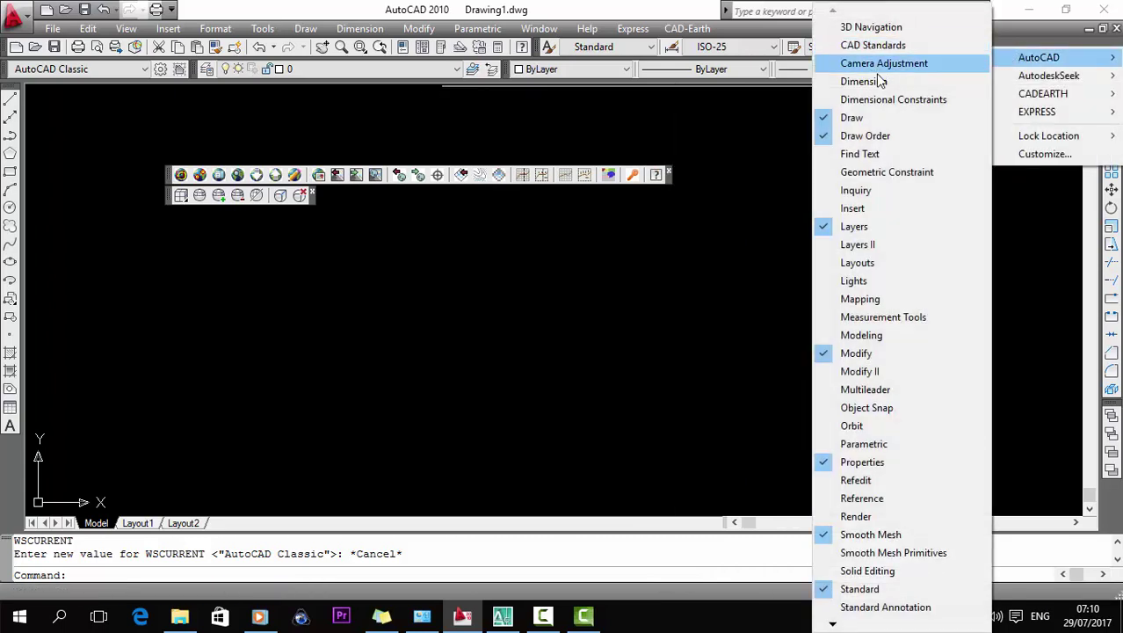
mouse_move(1039, 57)
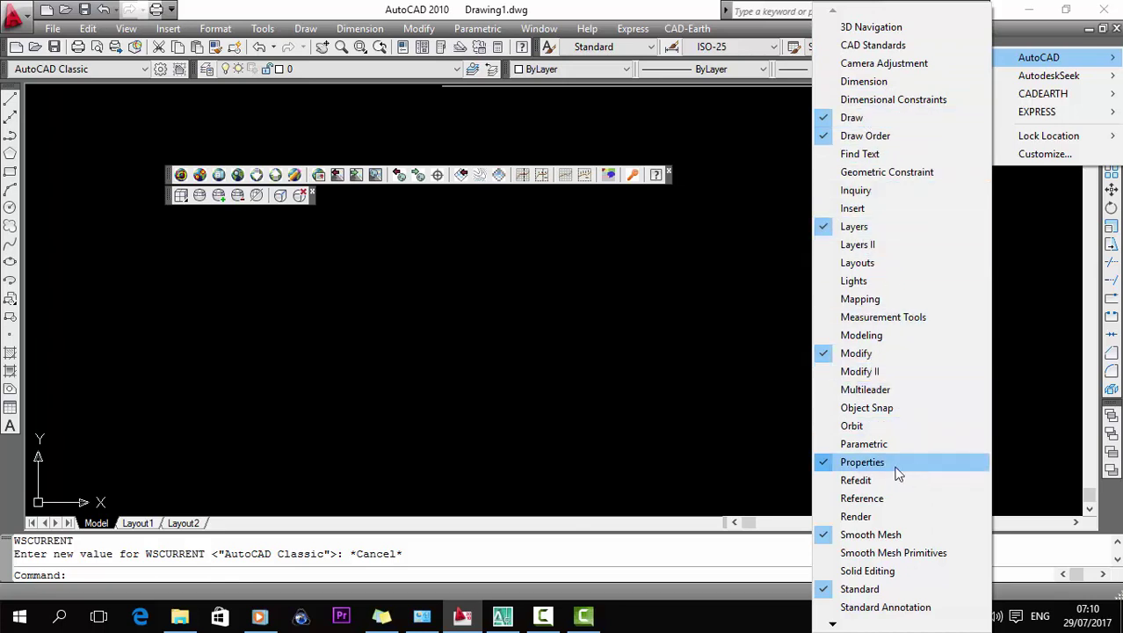
left_click(709, 272)
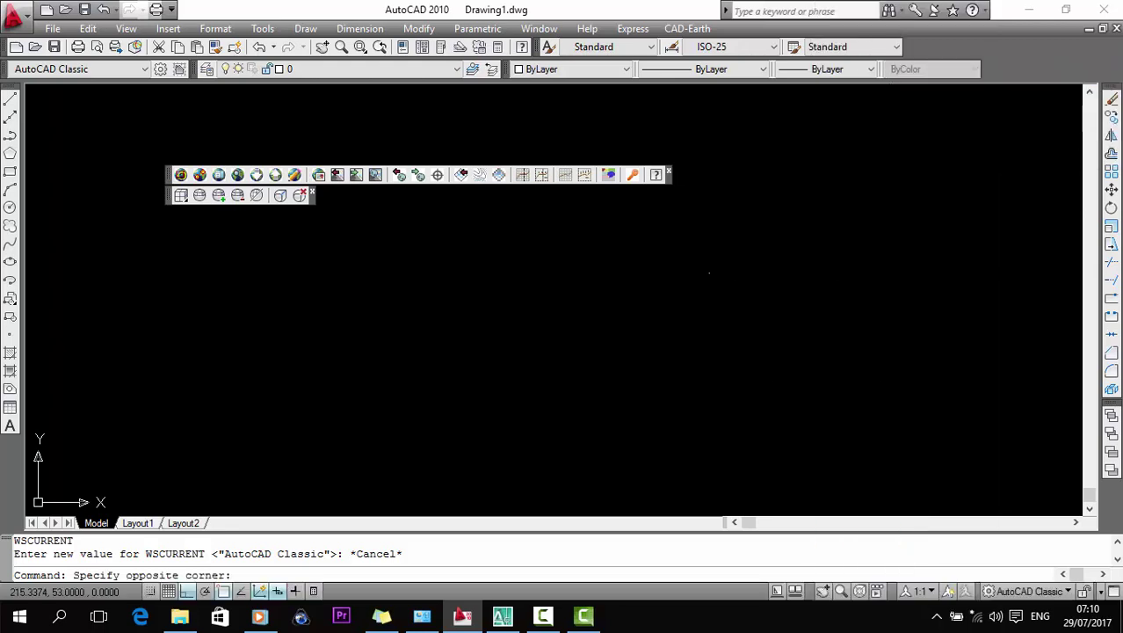
left_click(907, 210)
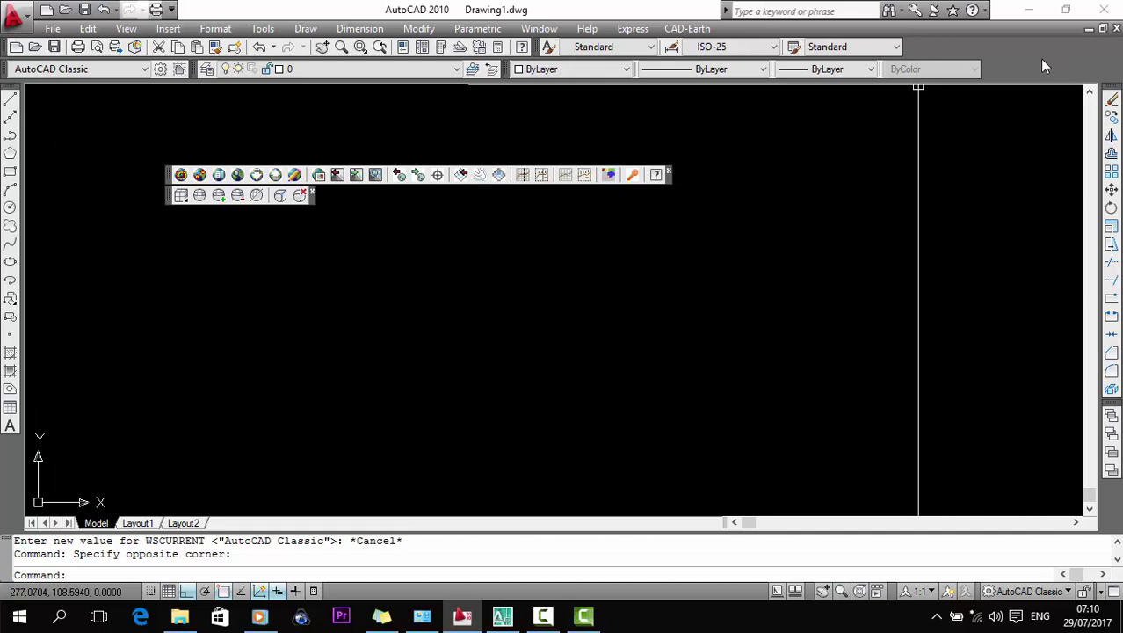
left_click(670, 172)
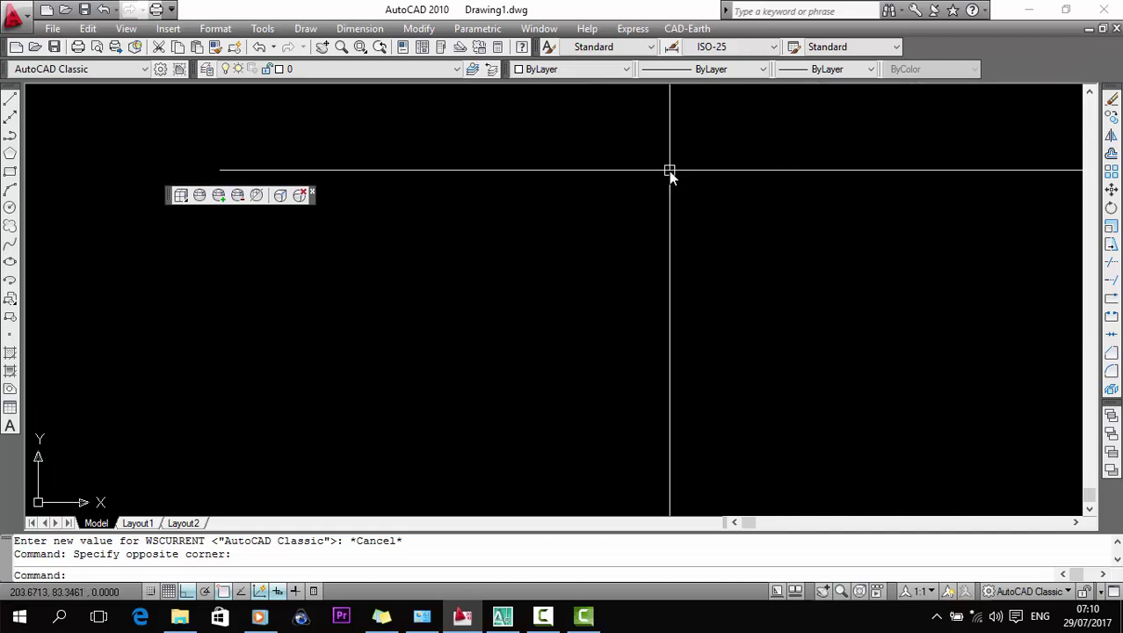
left_click(312, 192)
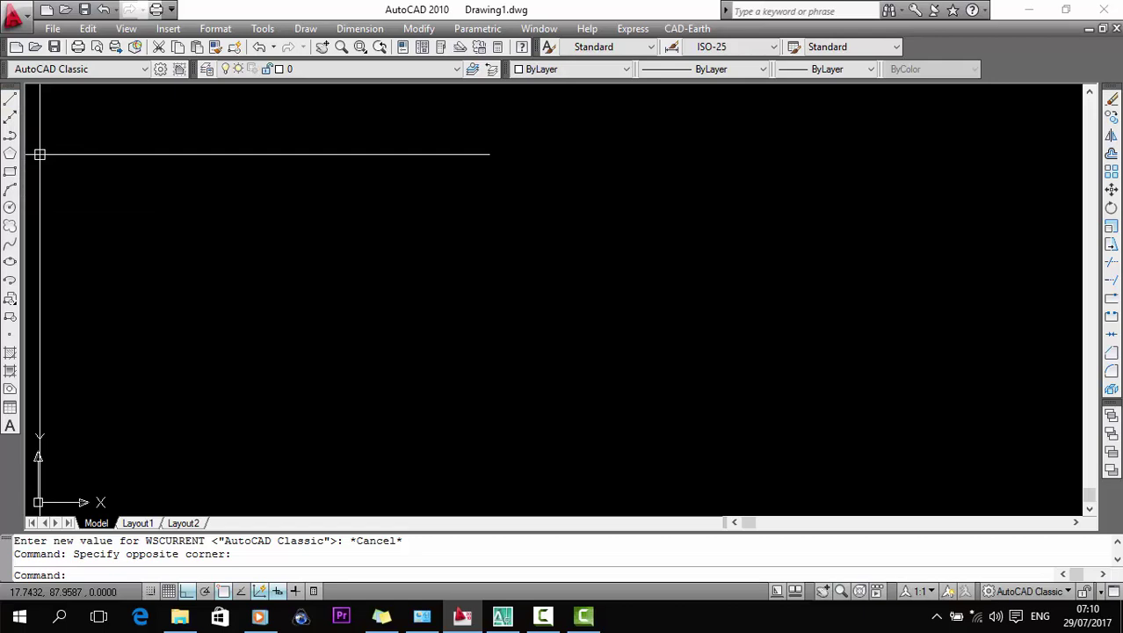
right_click(1032, 53)
mouse_move(1040, 61)
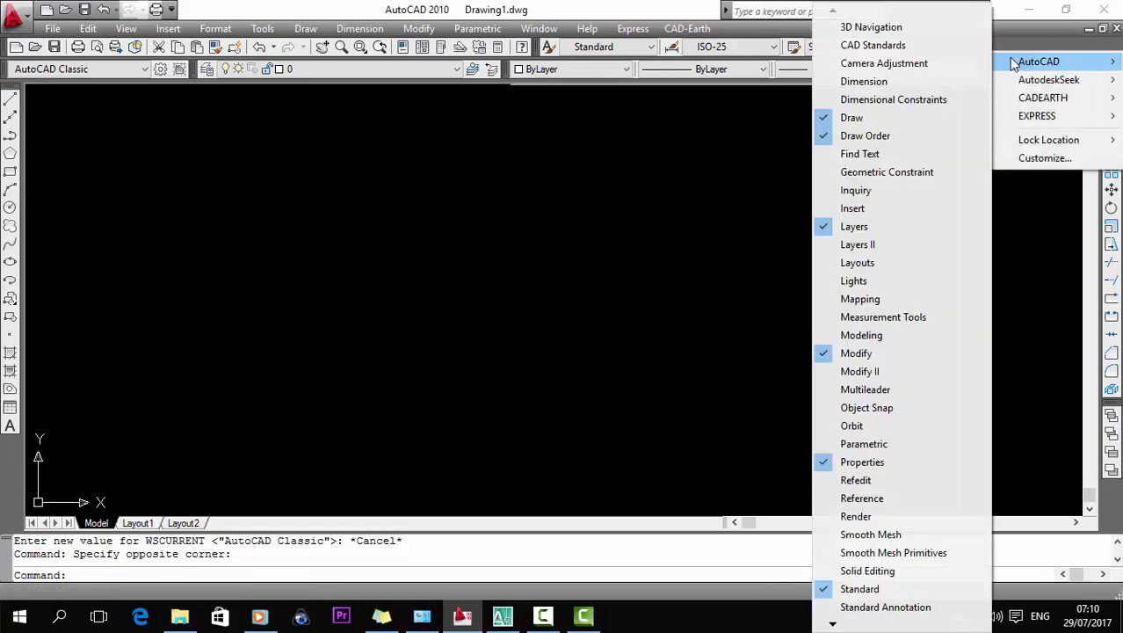
left_click(819, 123)
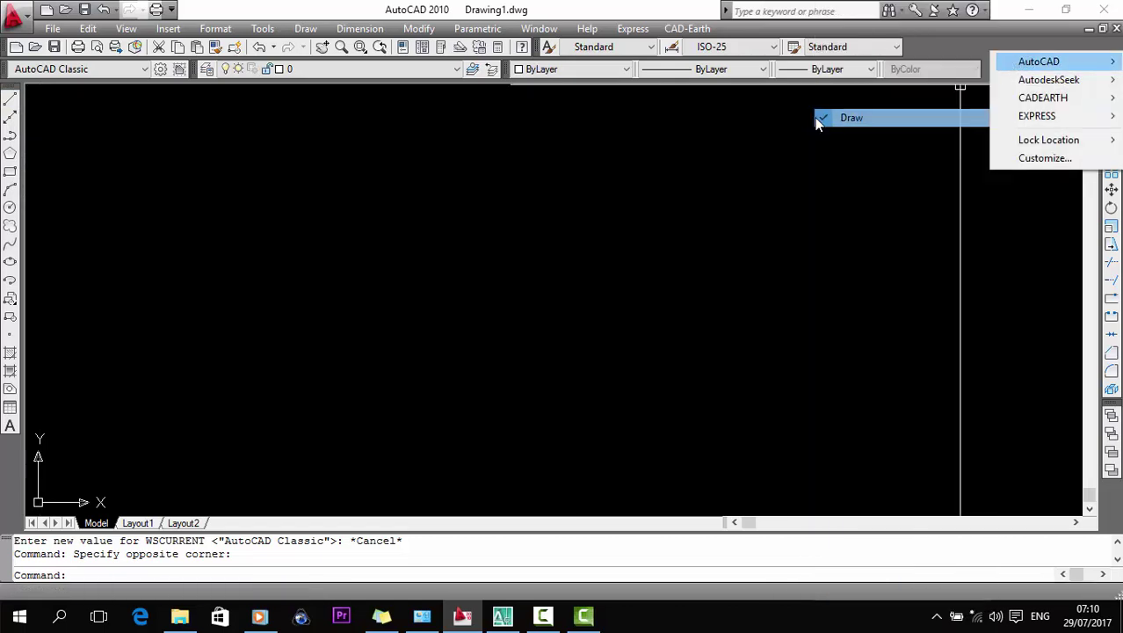
right_click(1077, 56)
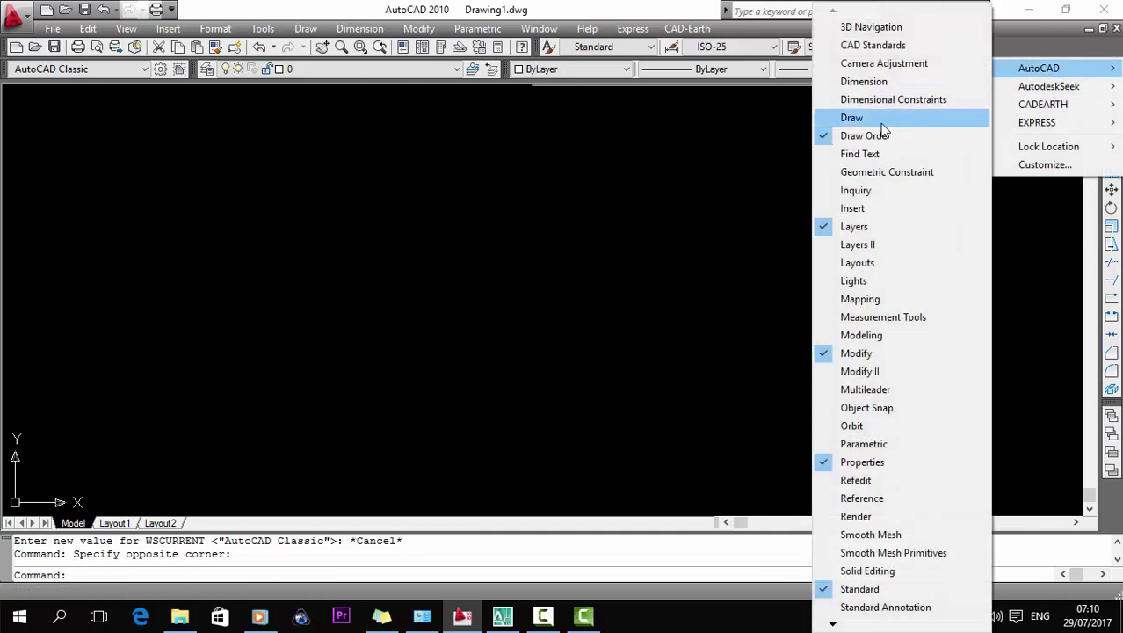
left_click(851, 120)
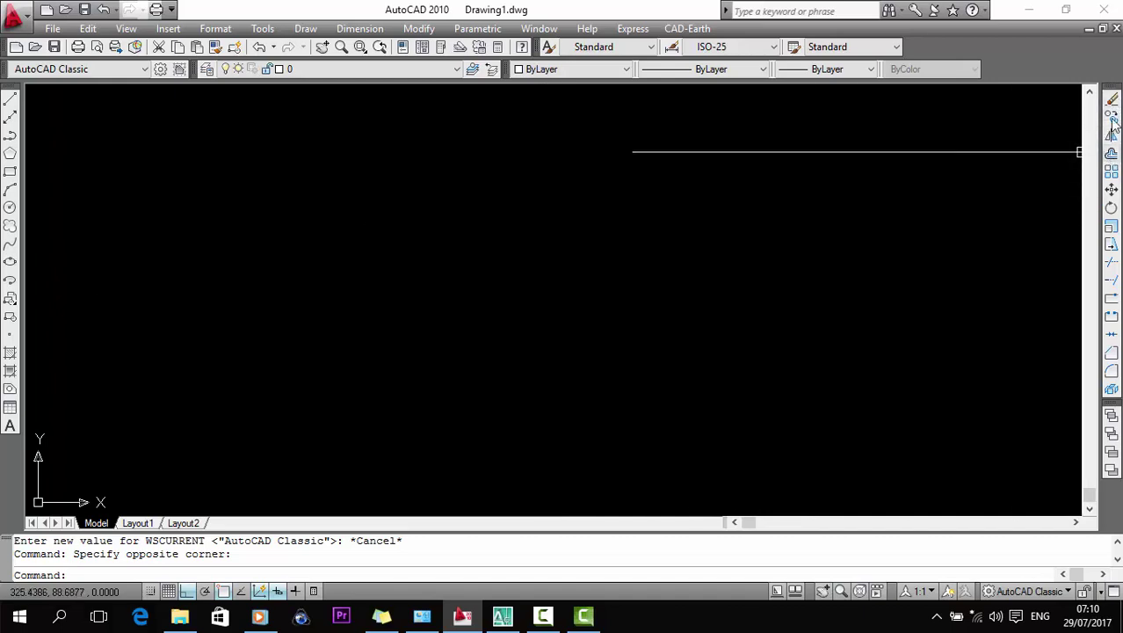
right_click(1054, 60)
left_click(1052, 51)
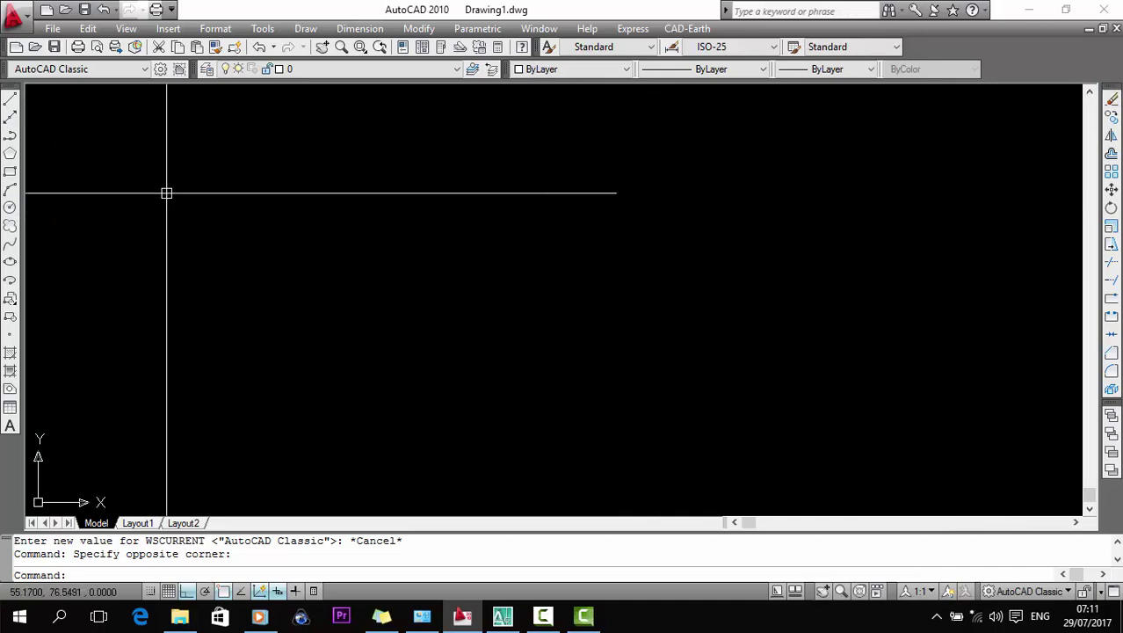
left_click(589, 181)
left_click(529, 211)
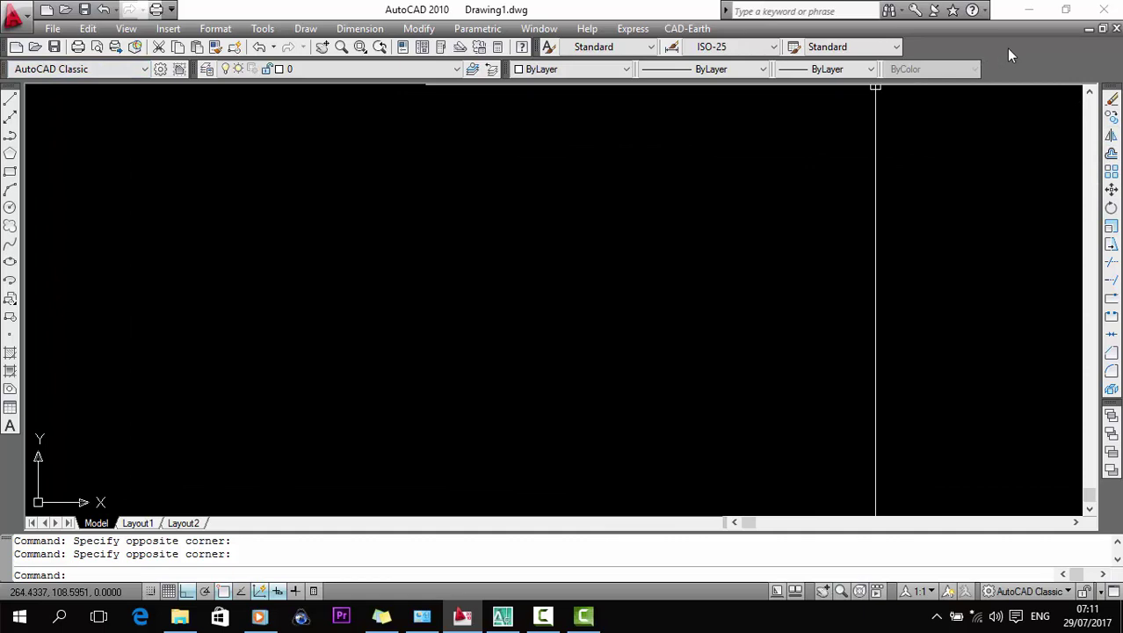
left_click(440, 74)
left_click(378, 88)
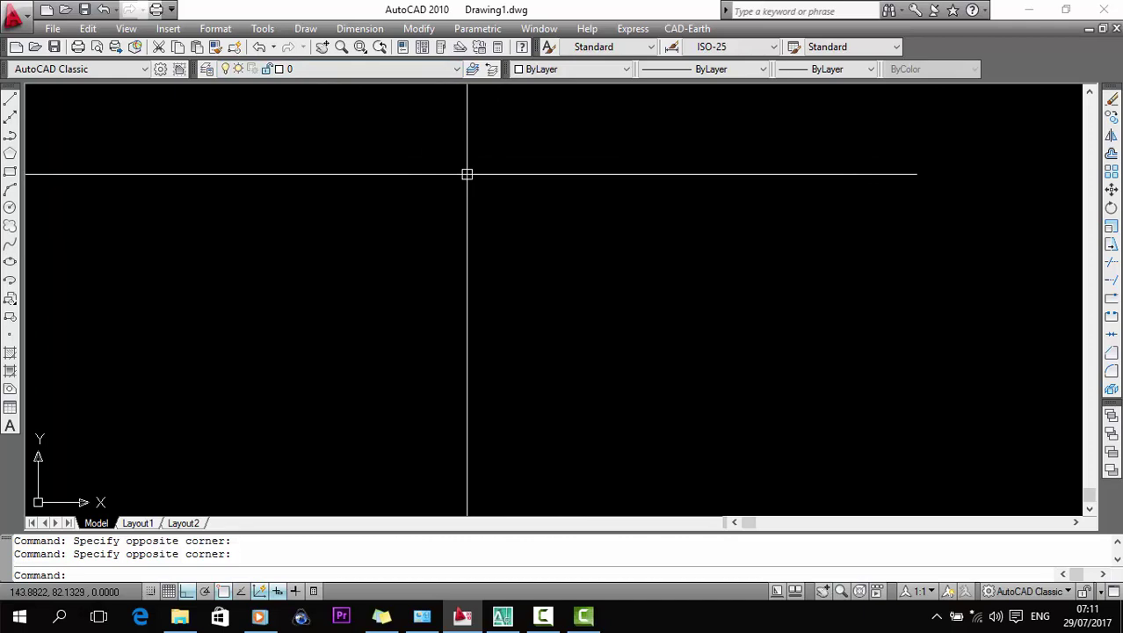
left_click(386, 70)
left_click(380, 66)
left_click(399, 73)
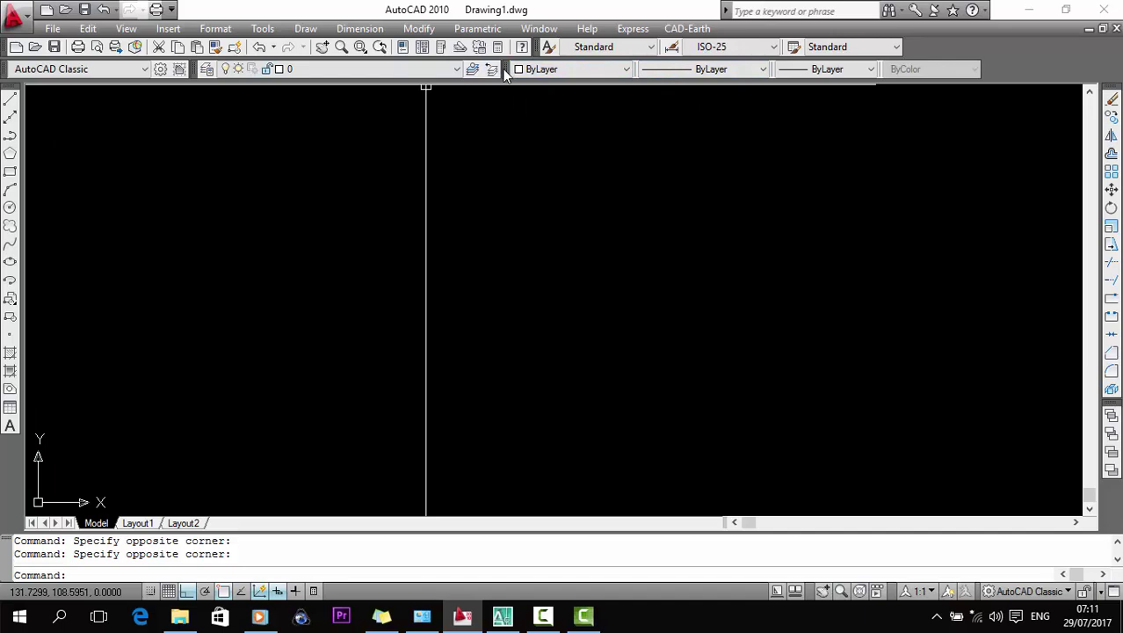
Browse the Color, Linetype, Layer and Lineweight lists, leaving layer 0 and ByLayer, then open the toolbar list
left_click(597, 70)
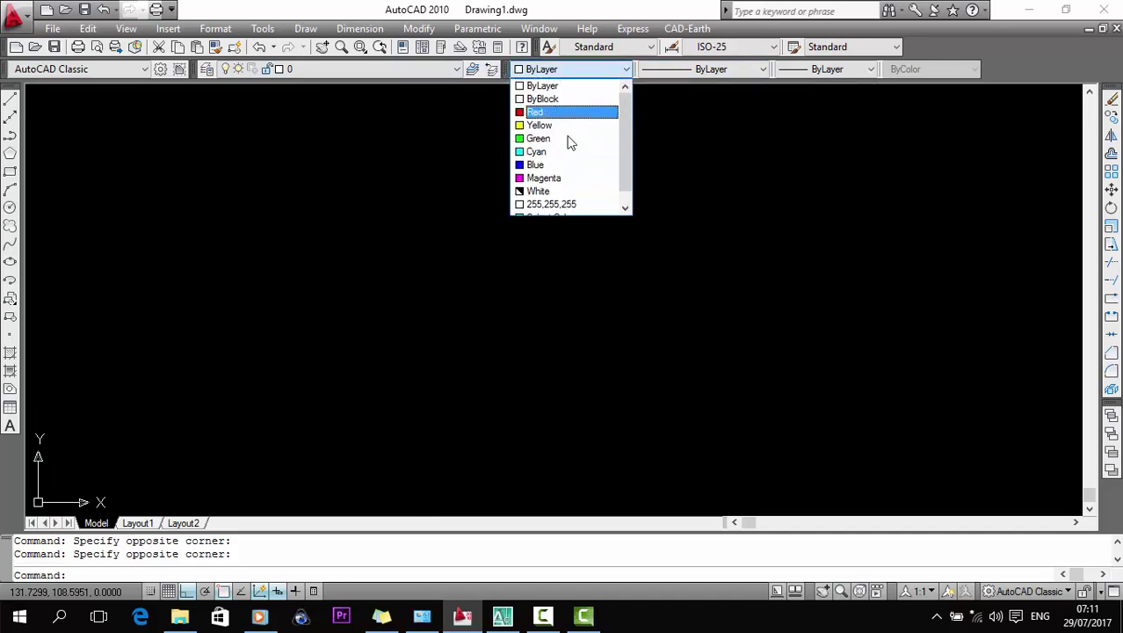
left_click(690, 69)
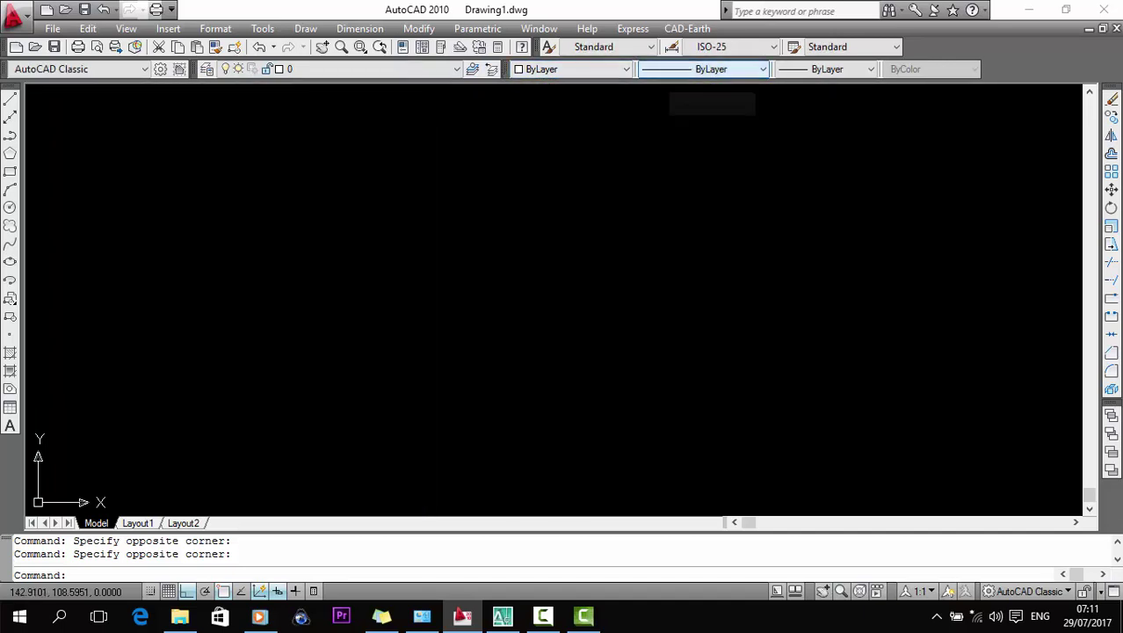
left_click(394, 70)
left_click(389, 76)
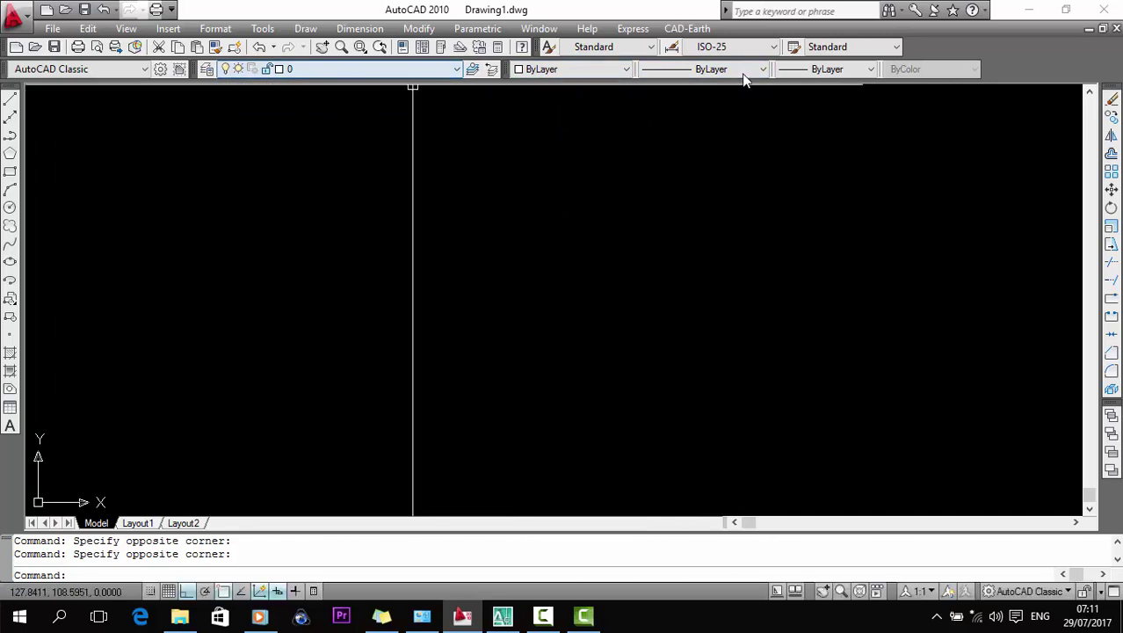
left_click(745, 69)
left_click(865, 69)
left_click(866, 68)
left_click(856, 68)
right_click(1024, 53)
mouse_move(1039, 56)
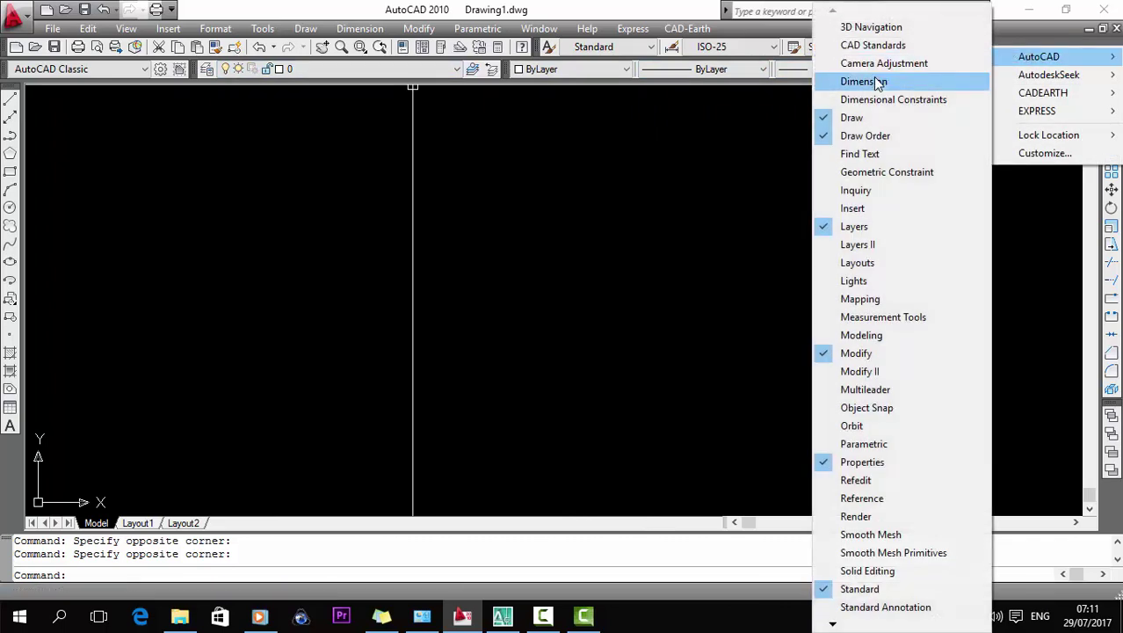
Turn on the Dimension toolbar and add a linear dimension reading 83,86
left_click(887, 80)
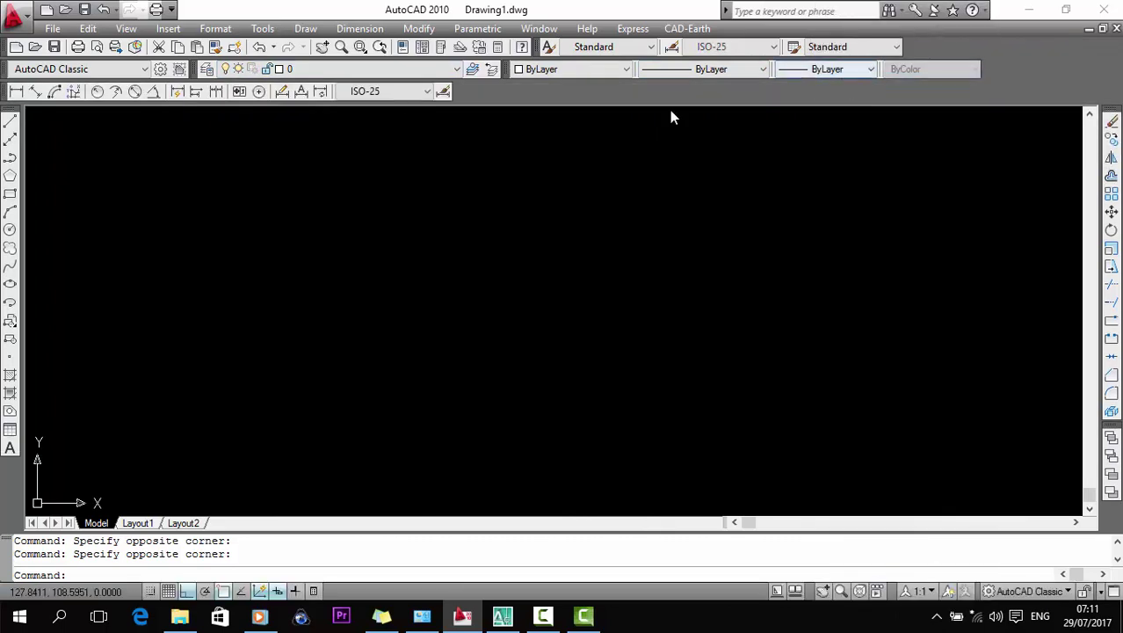
left_click(15, 93)
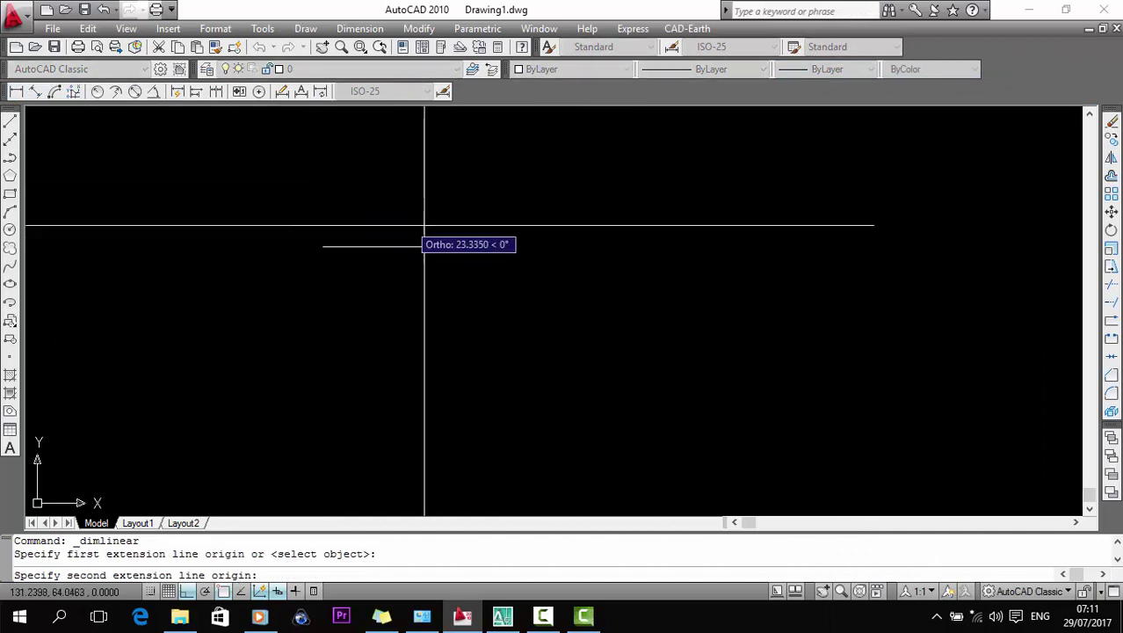
left_click(608, 238)
left_click(631, 235)
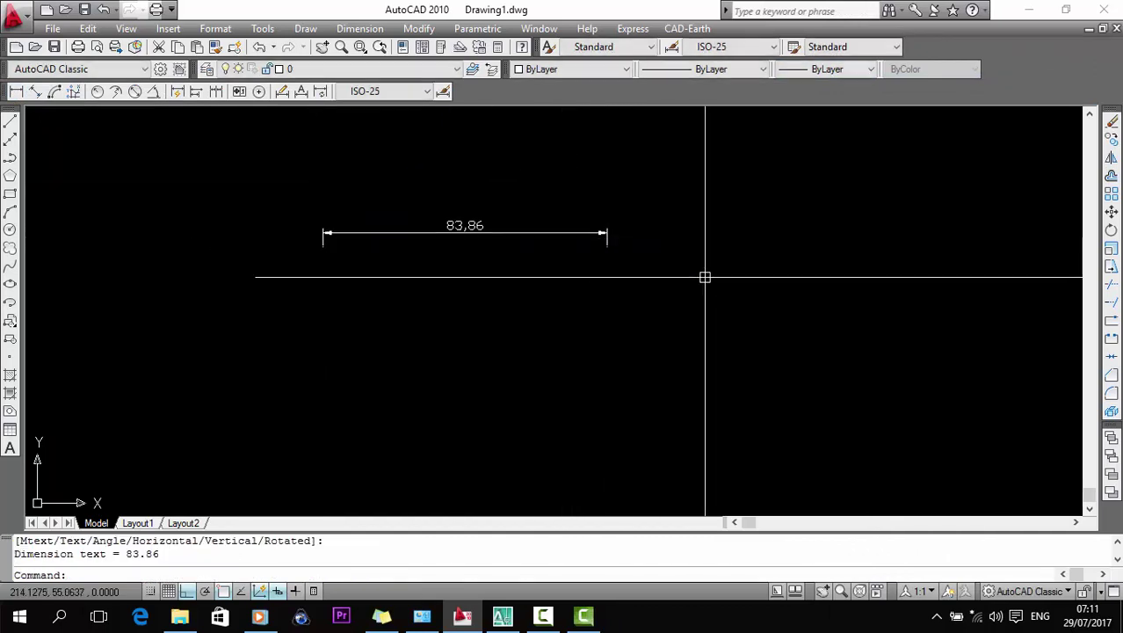
Draw a 100-unit horizontal line below the dimension with the L command
type("l")
key("Return")
left_click(382, 305)
type("100")
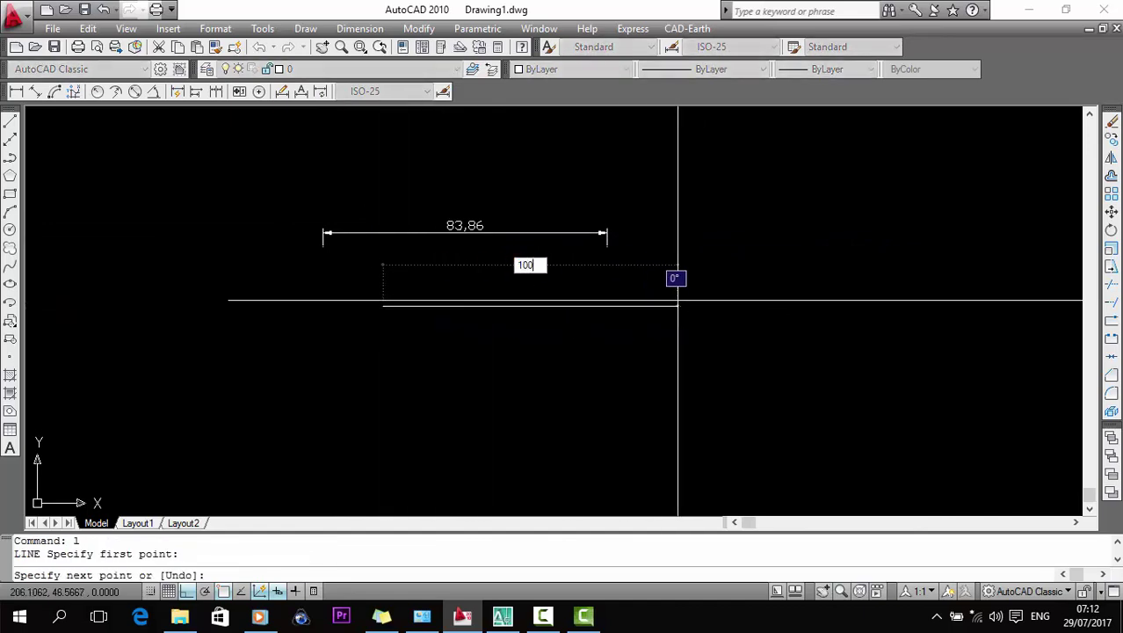
key("Return")
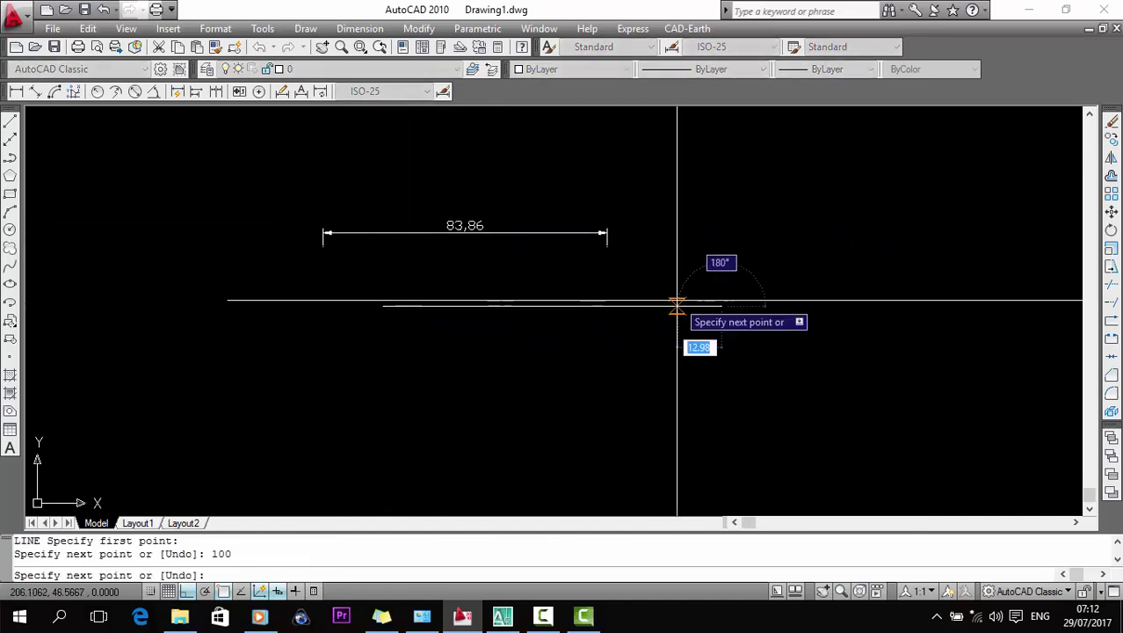
key("Escape")
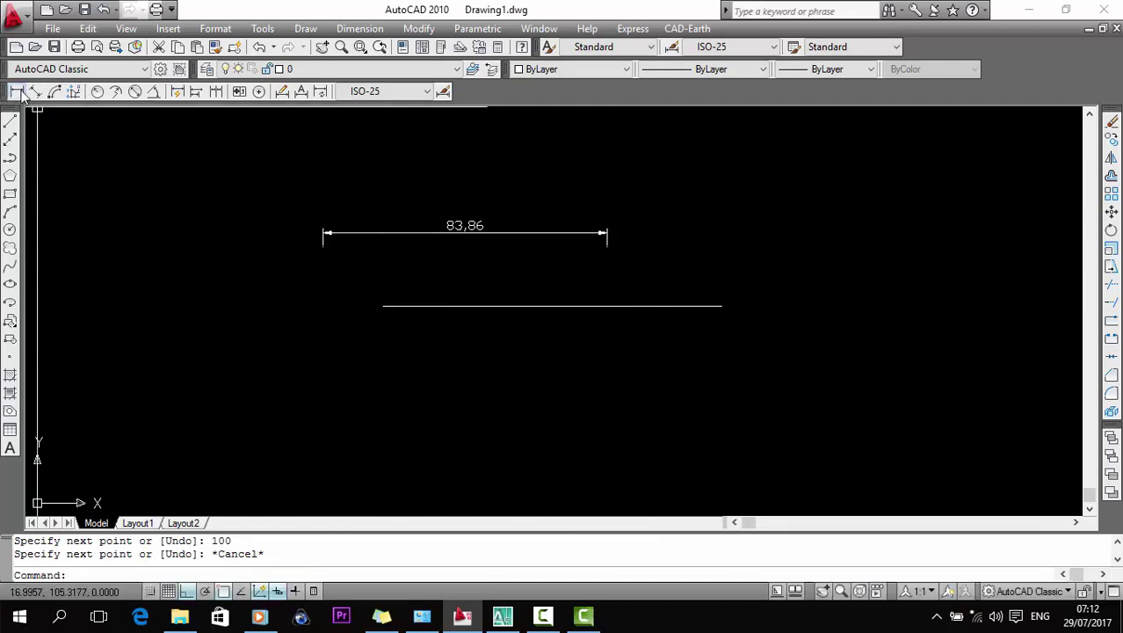
Add a linear dimension of 100 above the lower horizontal line
left_click(16, 92)
left_click(383, 305)
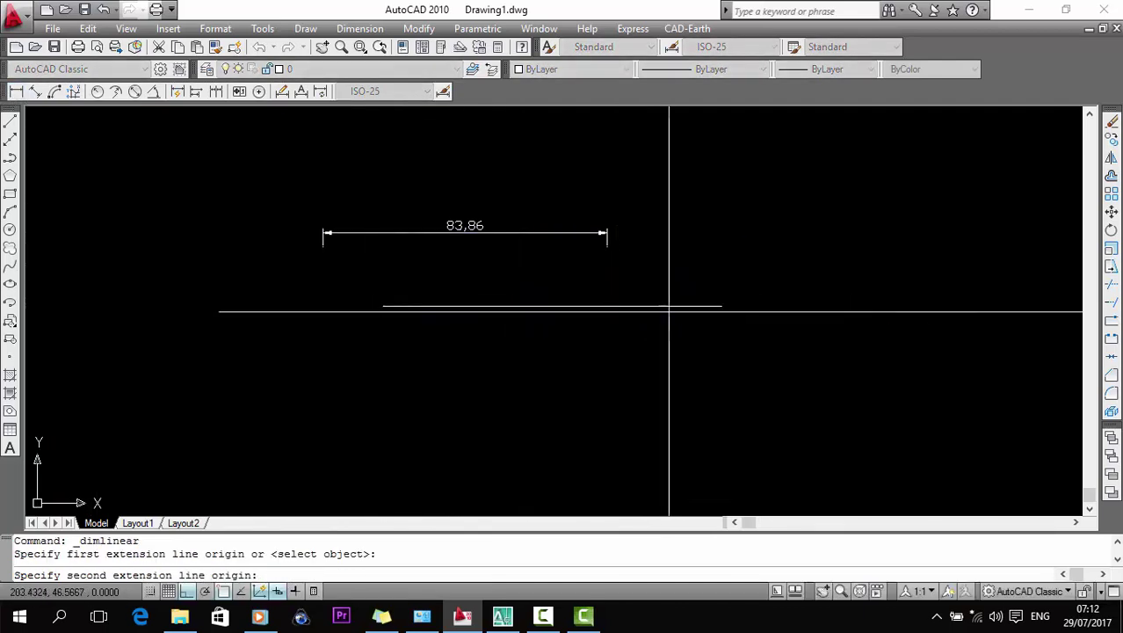
left_click(722, 305)
left_click(722, 279)
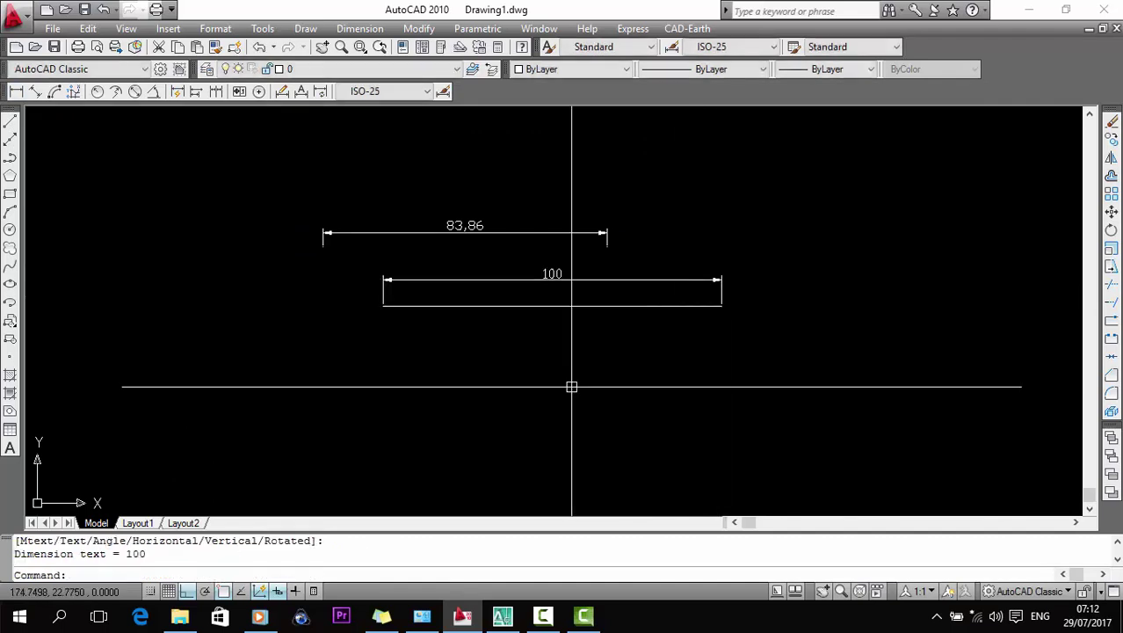
left_click_drag(576, 383, 202, 176)
key("Escape")
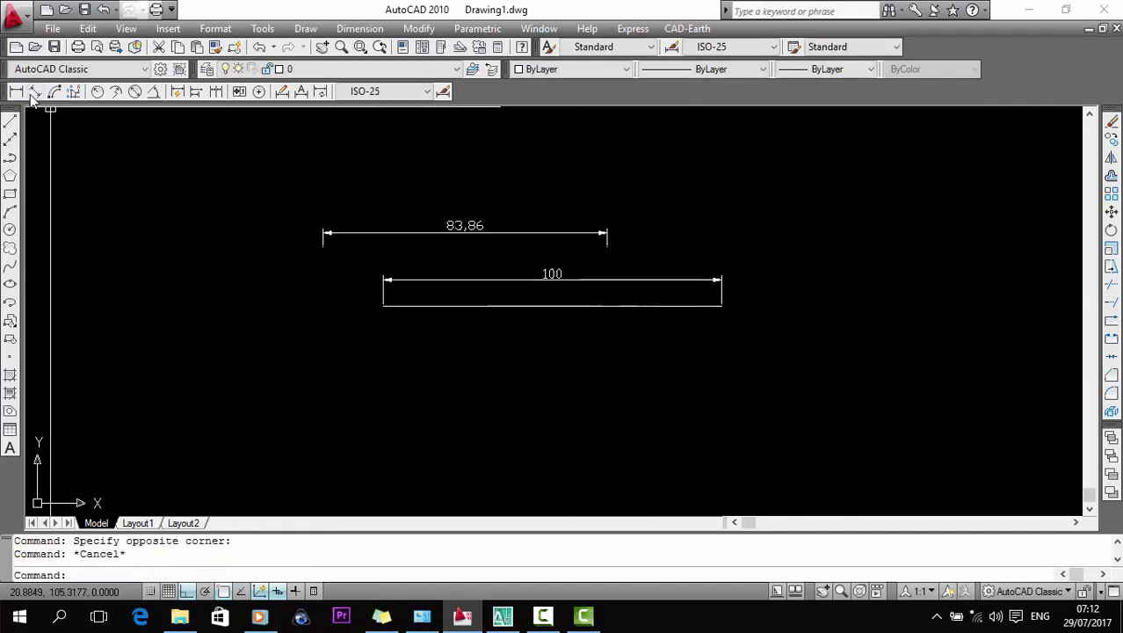
Add a 34.33 aligned dimension, then try and cancel an angular dimension
left_click(35, 93)
left_click(257, 395)
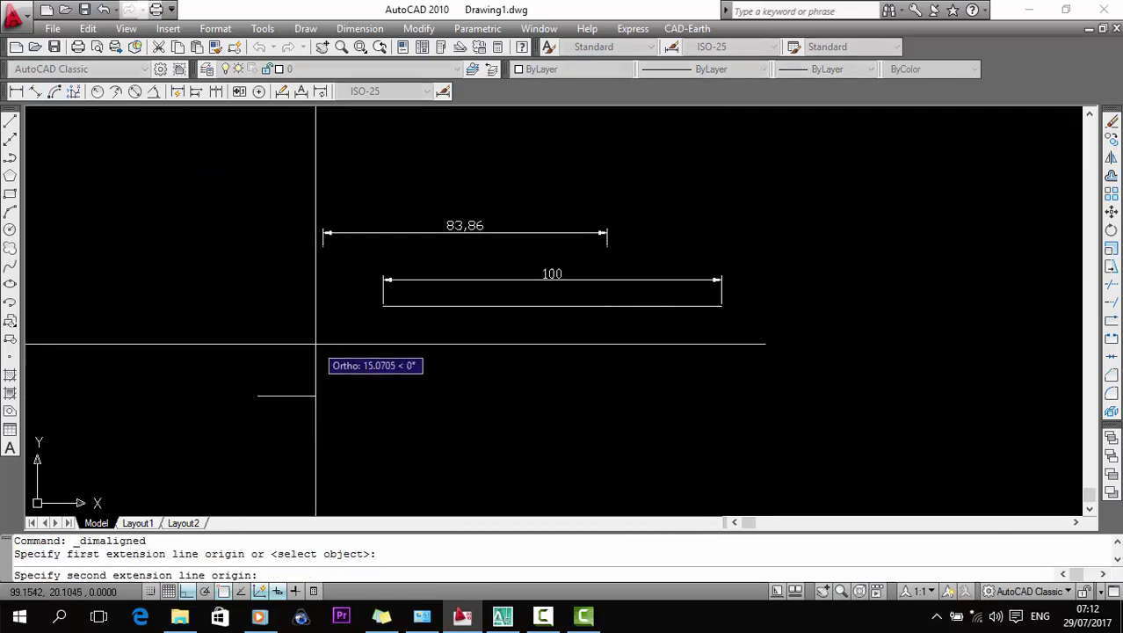
left_click(330, 309)
left_click(274, 263)
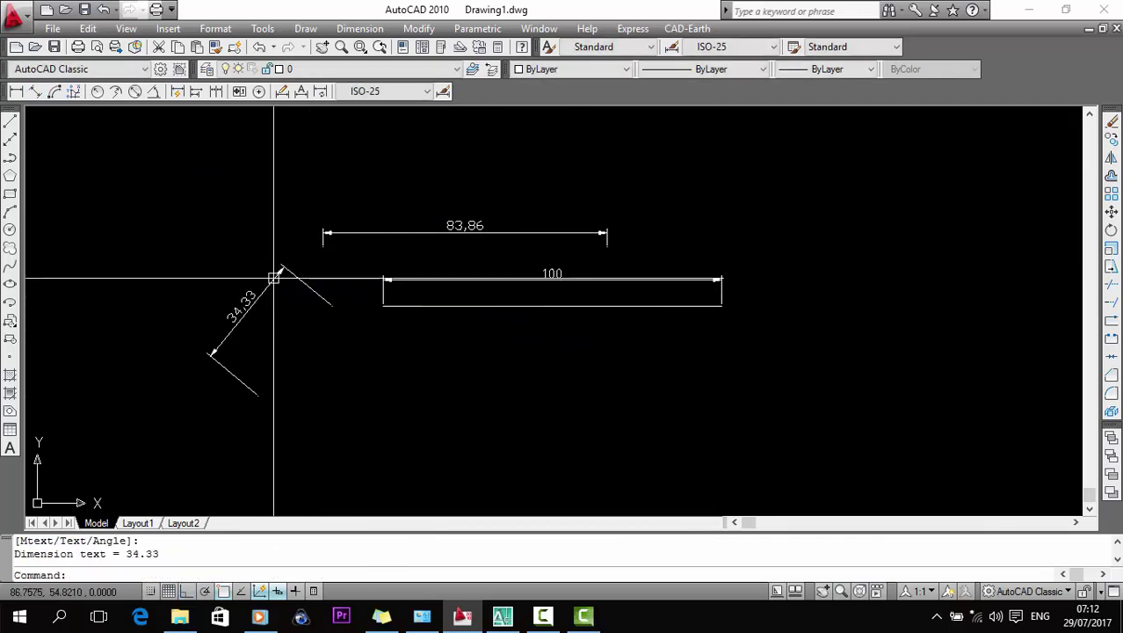
left_click(153, 92)
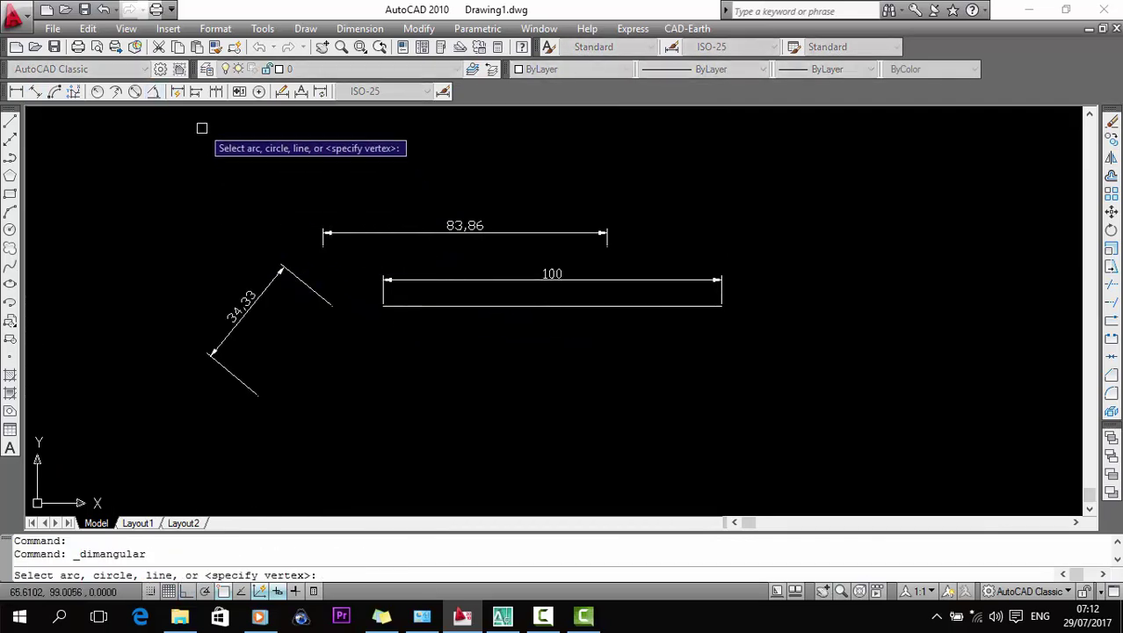
key("Escape")
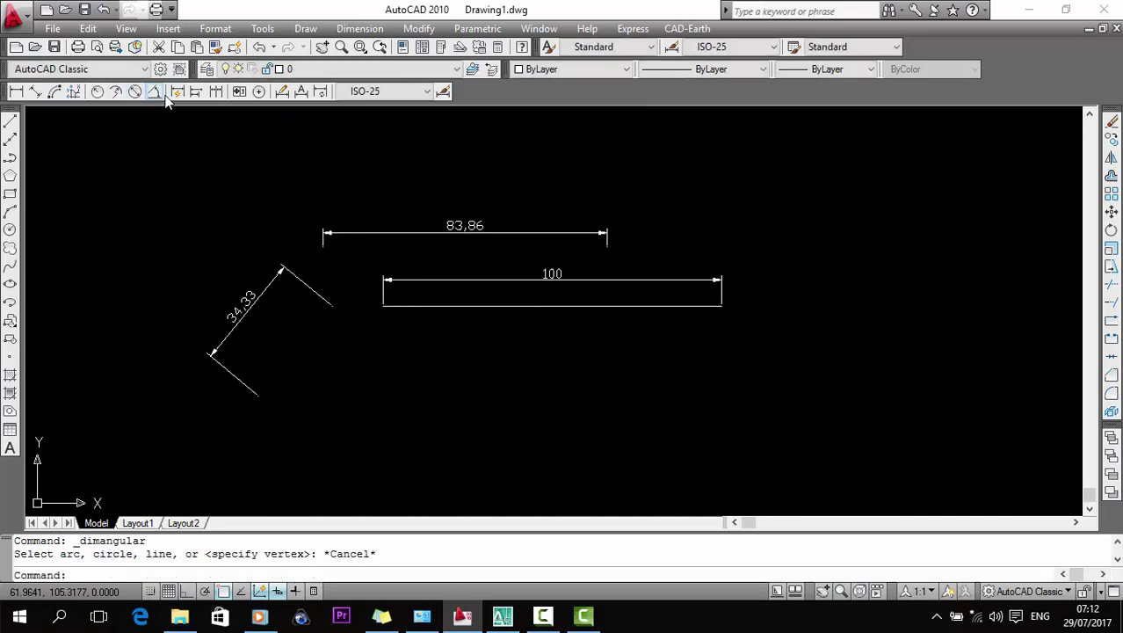
left_click(153, 91)
left_click(414, 306)
left_click(384, 294)
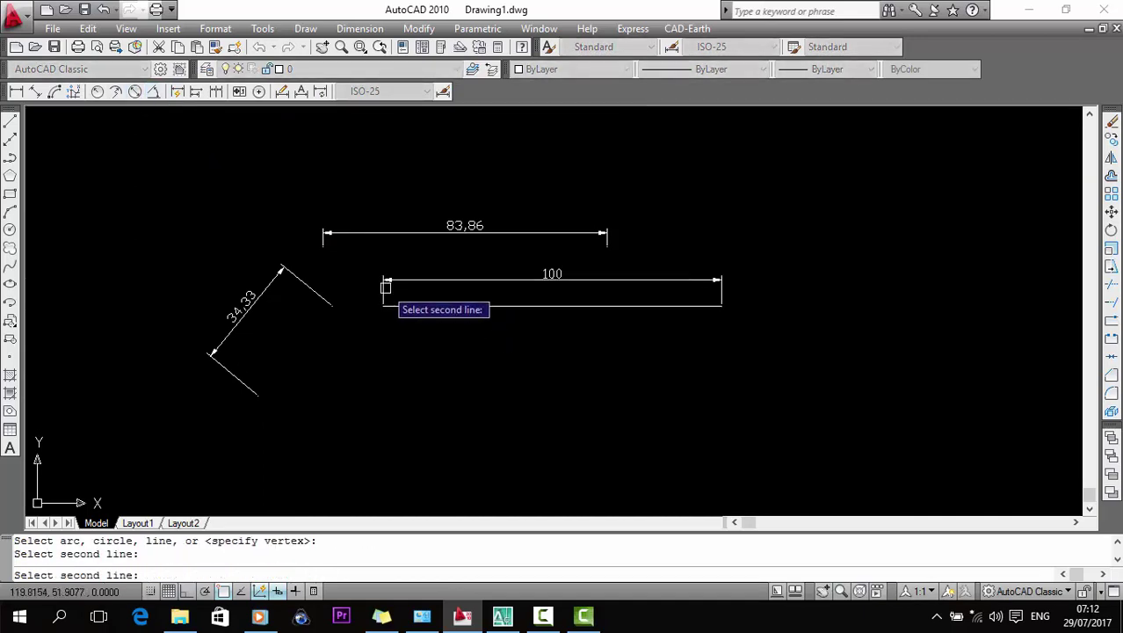
key("Escape")
Draw a diagonal line from the lower line's left end and dimension the 43° angle
type("l")
key("Return")
left_click(383, 306)
left_click(508, 421)
key("Return")
left_click(153, 91)
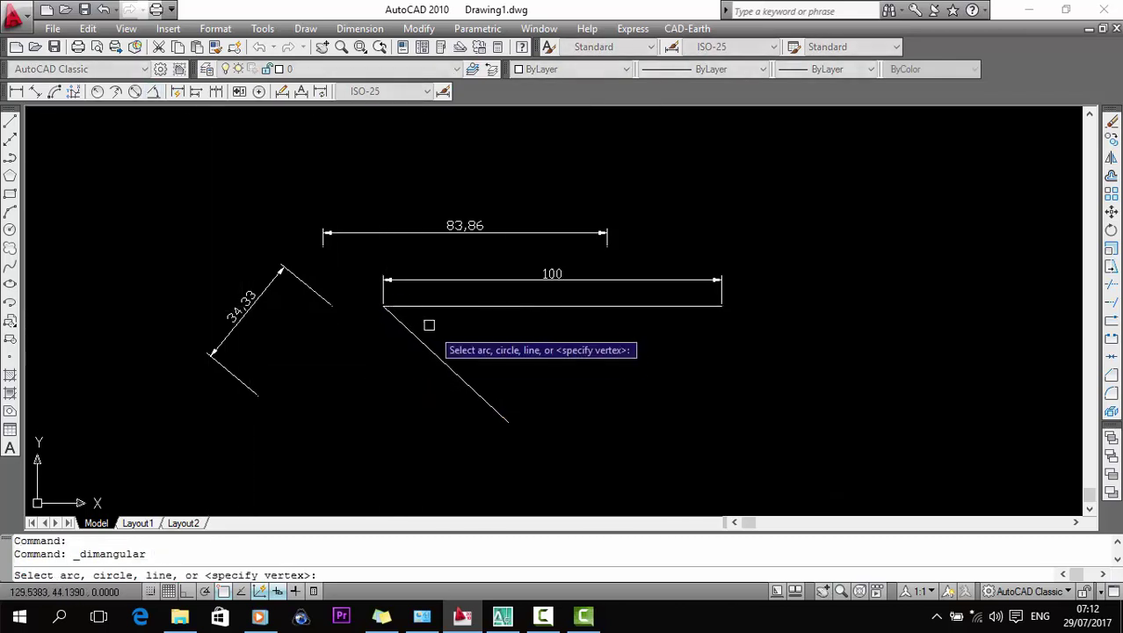
left_click(431, 349)
left_click(458, 300)
left_click(517, 343)
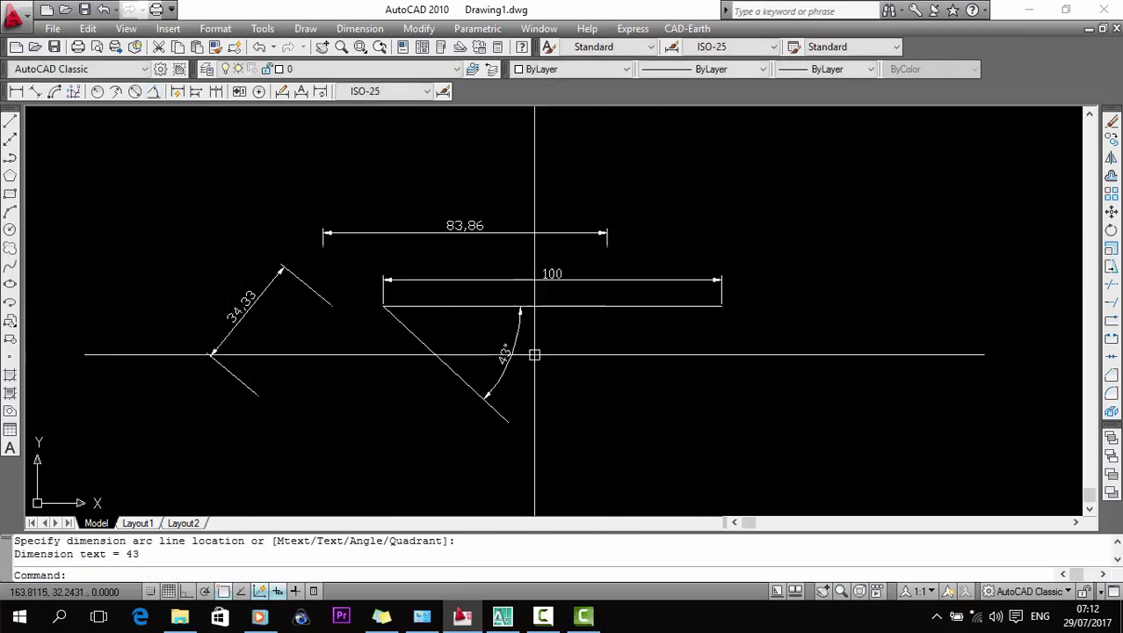
Window-select all six drawn objects and erase them with E
left_click(566, 381)
left_click(270, 211)
type("e")
key("Return")
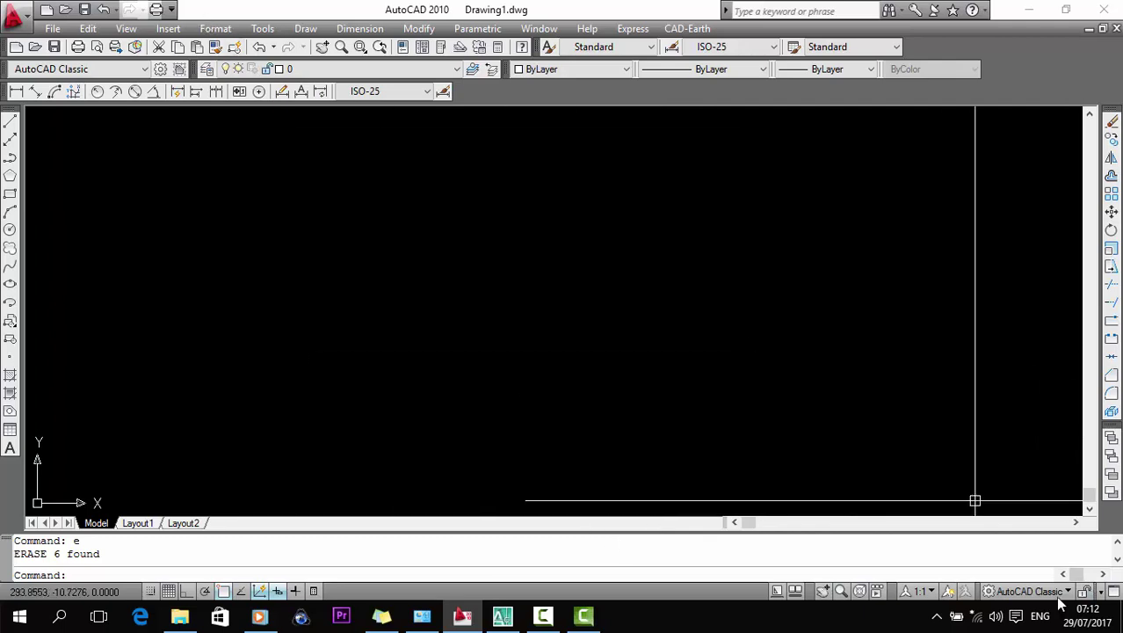
Choose 3D Modeling from the status-bar workspace menu to show the modeling ribbon
left_click(1027, 590)
left_click(939, 421)
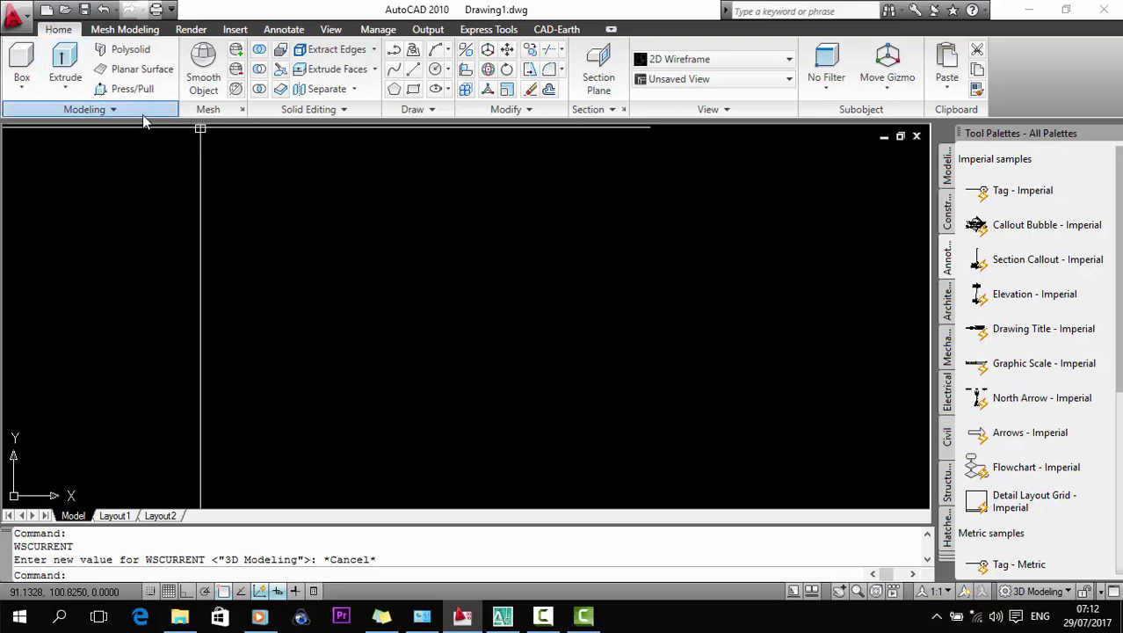
Expand the Modeling panel, browse the primitive solid shapes, and start the Box command
left_click(107, 112)
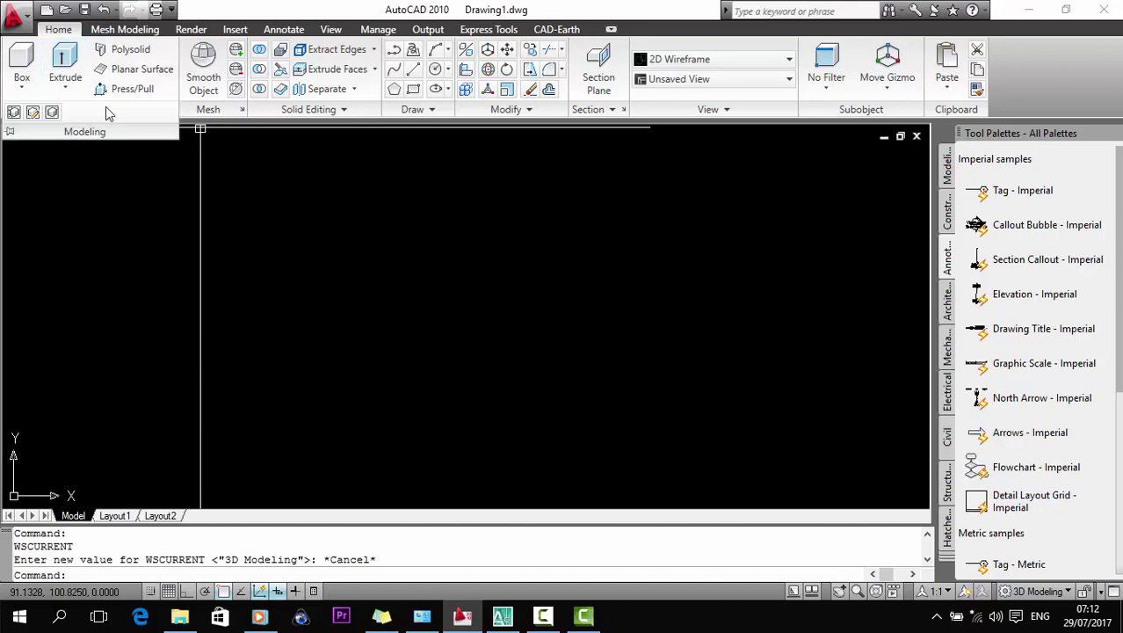
left_click(27, 78)
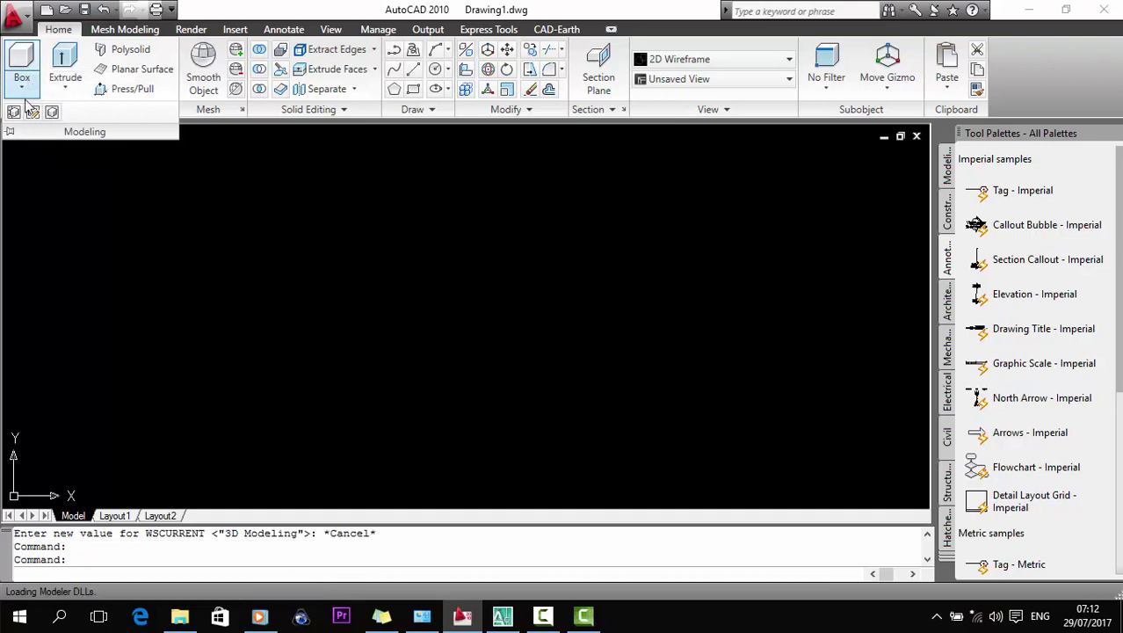
left_click(22, 86)
left_click(22, 85)
left_click(22, 86)
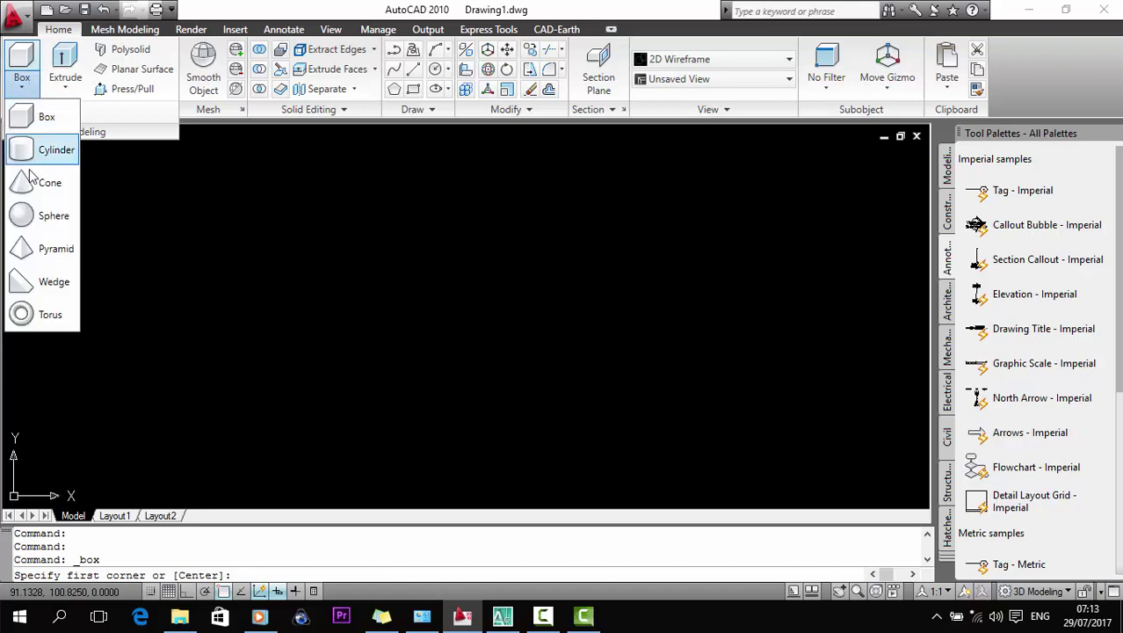
left_click(123, 112)
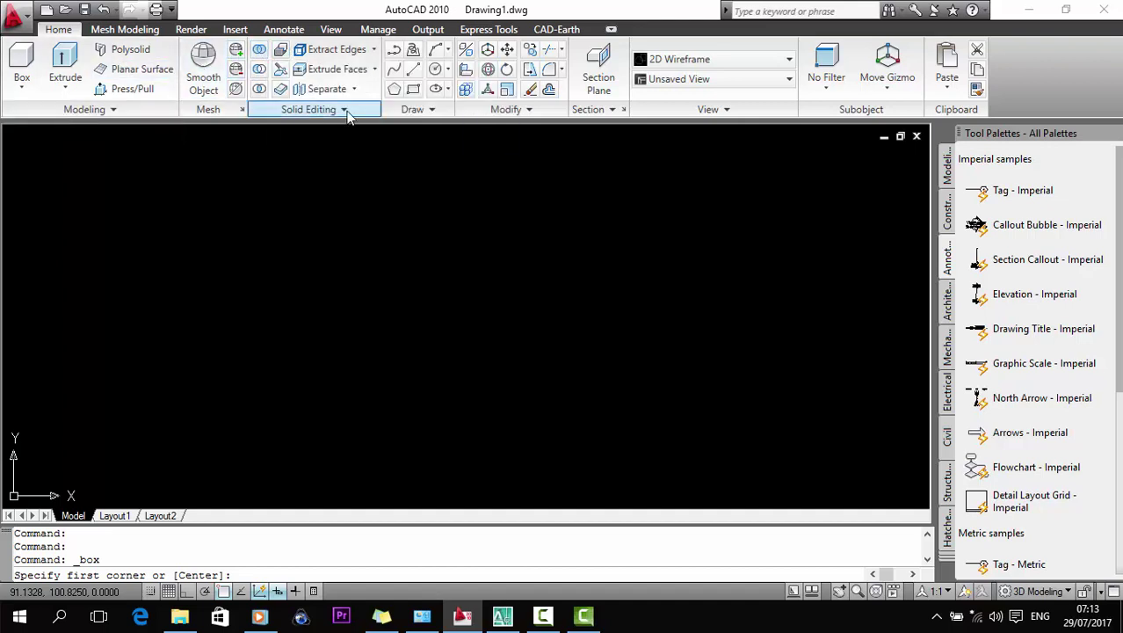
Pick two base corners for a box, then cancel the unfinished box
left_click(600, 211)
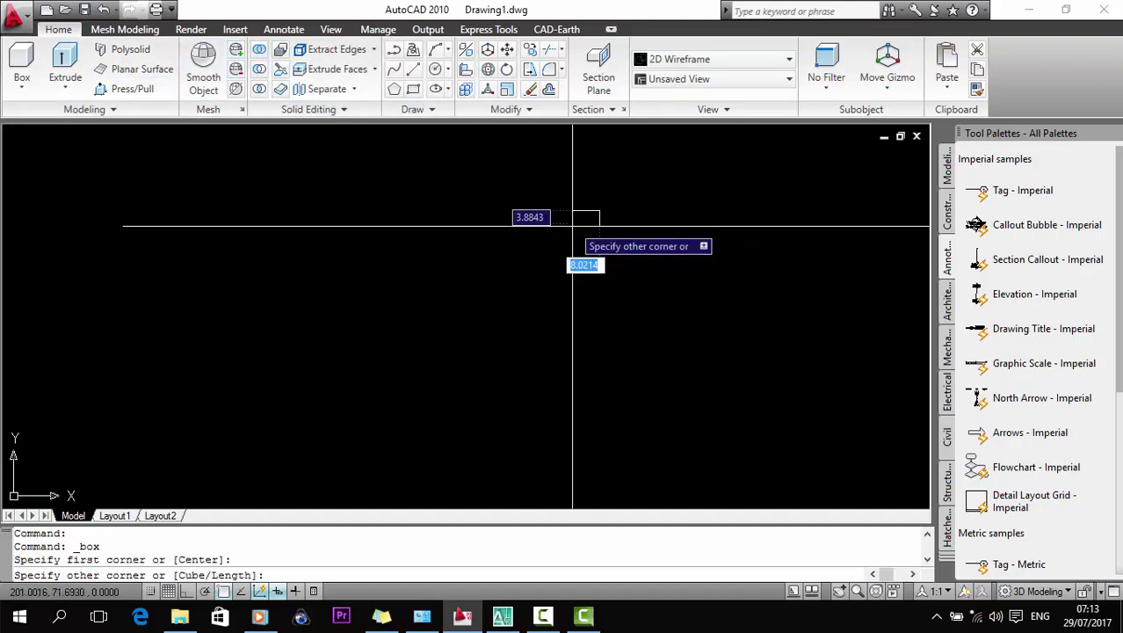
left_click(532, 253)
key("Escape")
Erase the leftover rectangle with E and switch to the Realistic visual style
left_click(646, 201)
left_click(552, 255)
type("e")
key("Return")
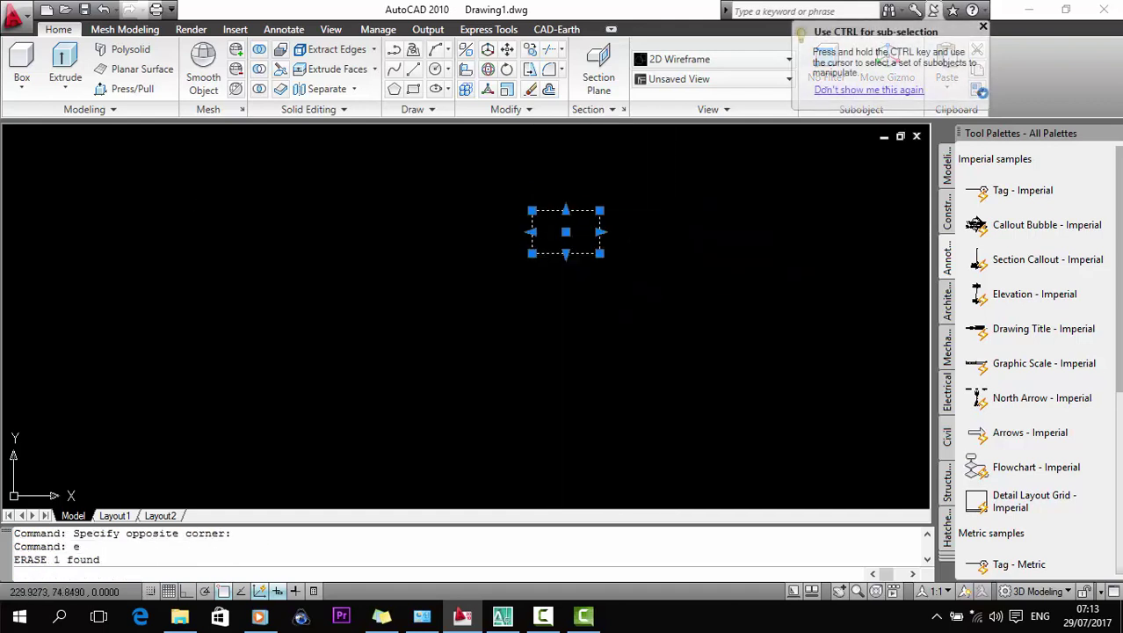
left_click(701, 59)
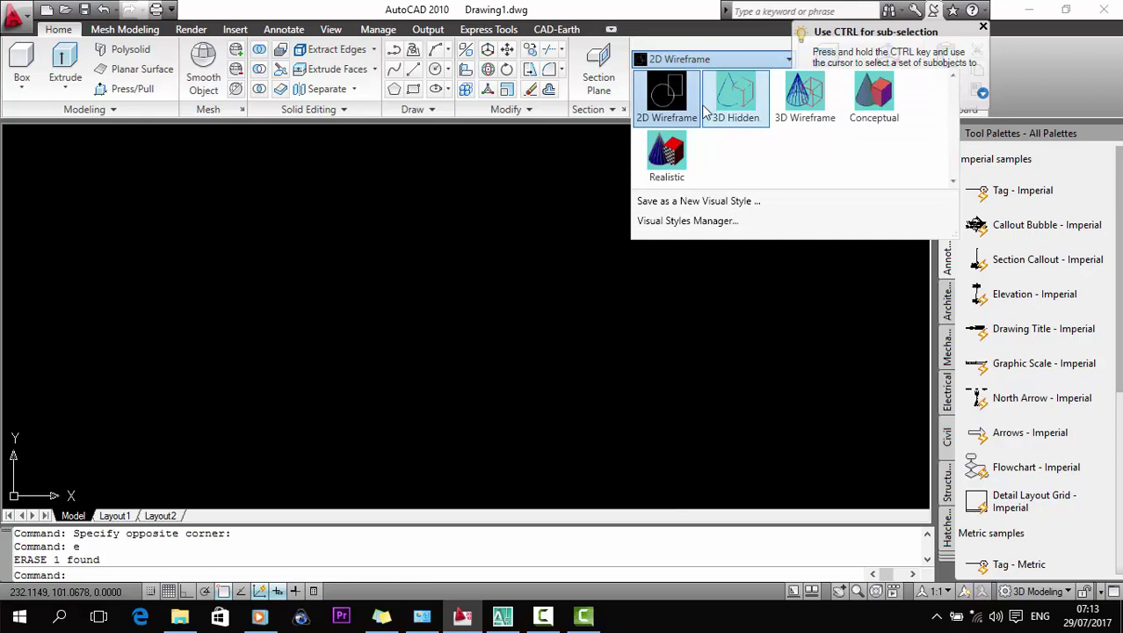
left_click(675, 170)
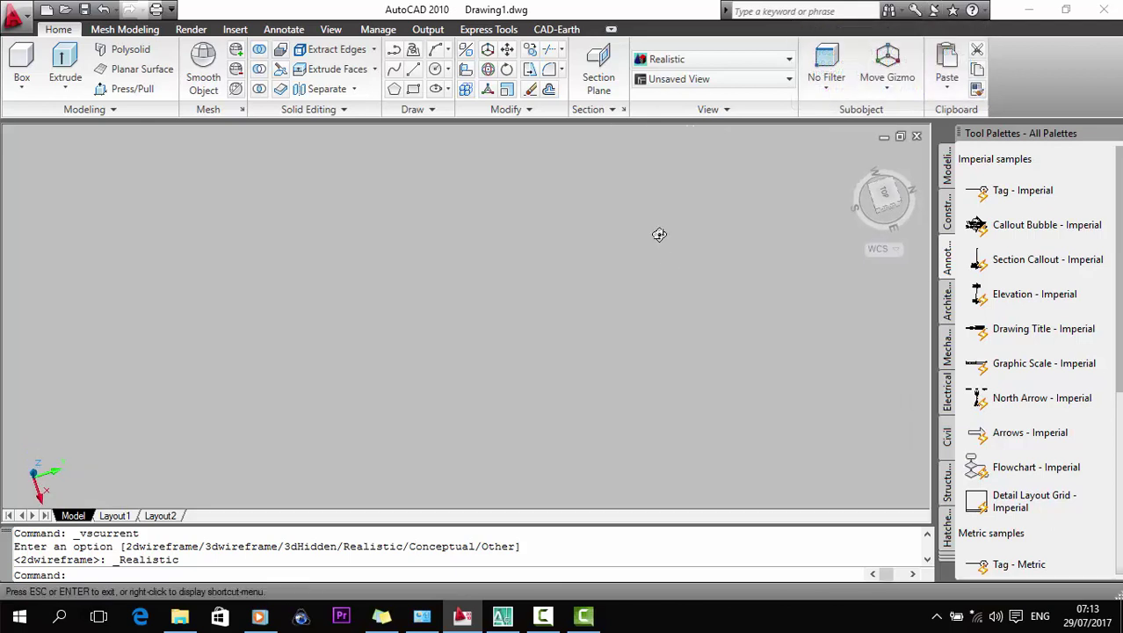
Orbit into a tilted 3D view and draw a box solid with two corners and a height
middle_click_drag(656, 233, 199, 95, "shift")
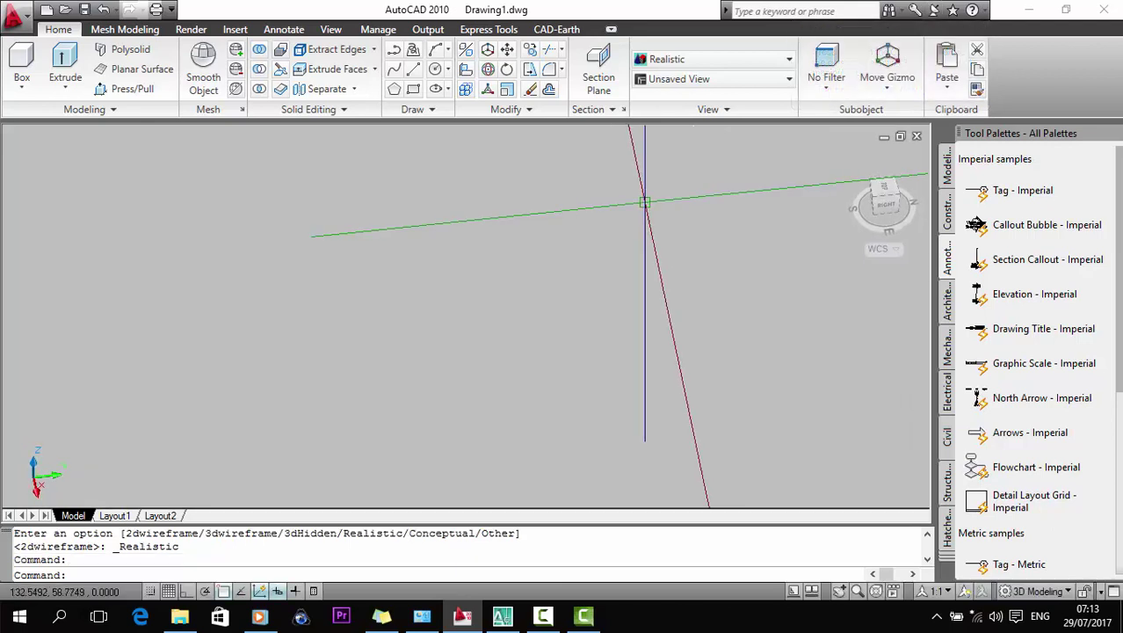
left_click(24, 68)
left_click(469, 312)
left_click(671, 324)
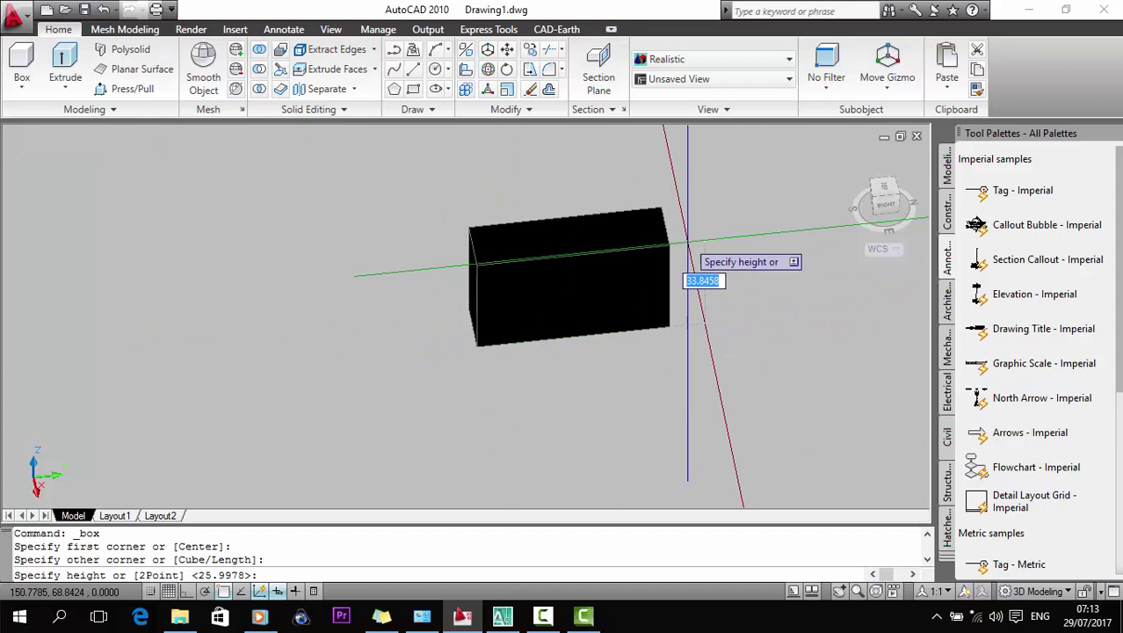
left_click(688, 240)
Window-select the new box and erase it with E
left_click(725, 203)
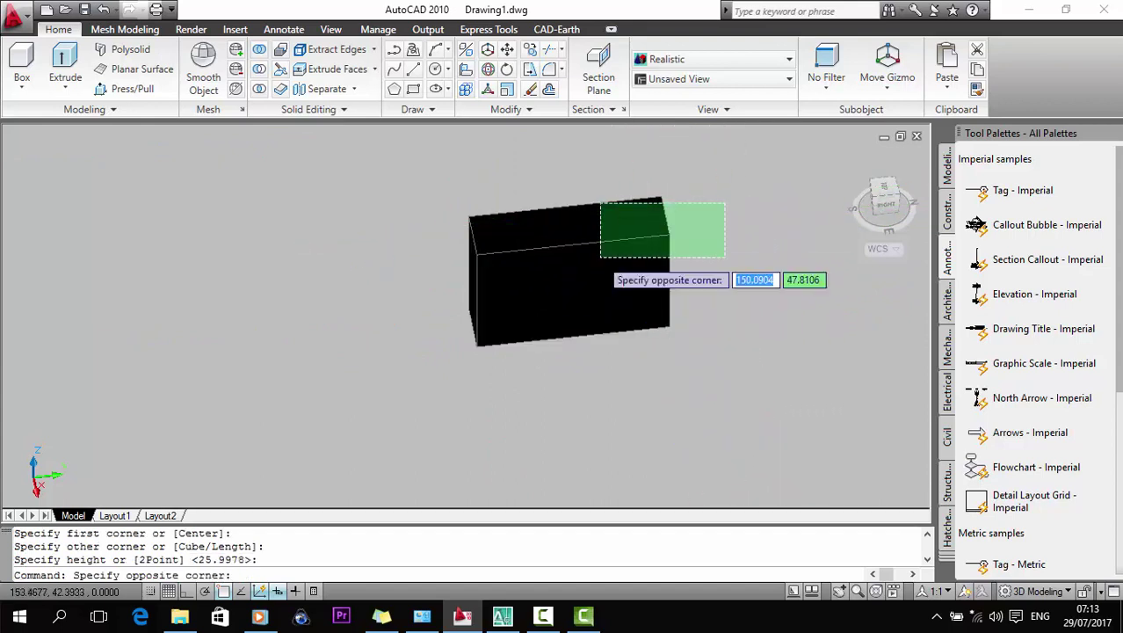
left_click(601, 257)
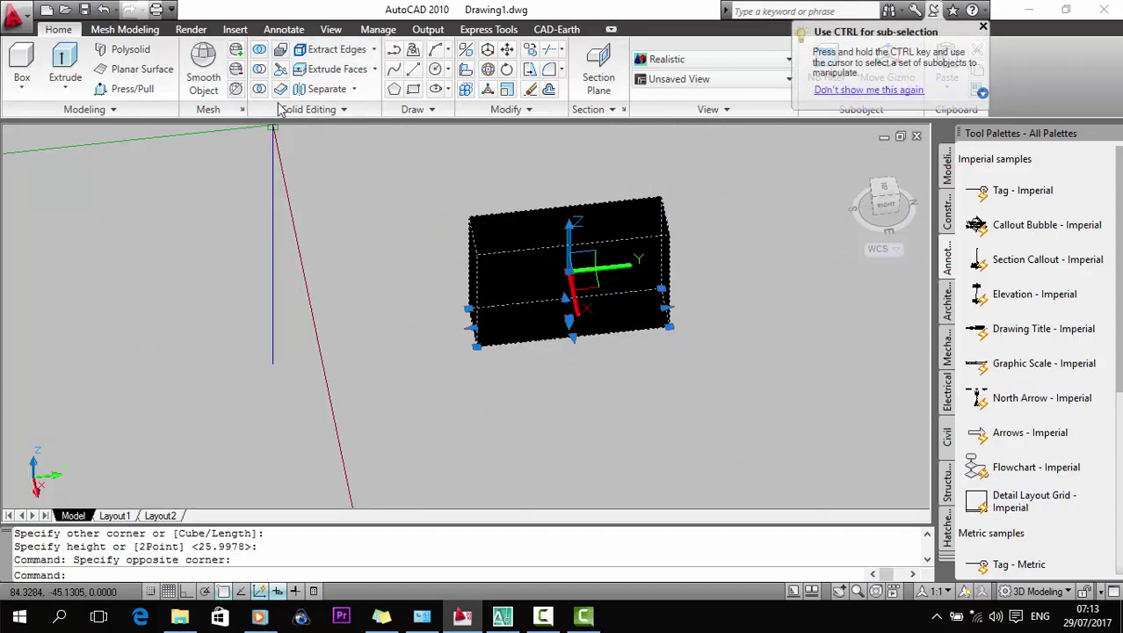
type("e")
key("Return")
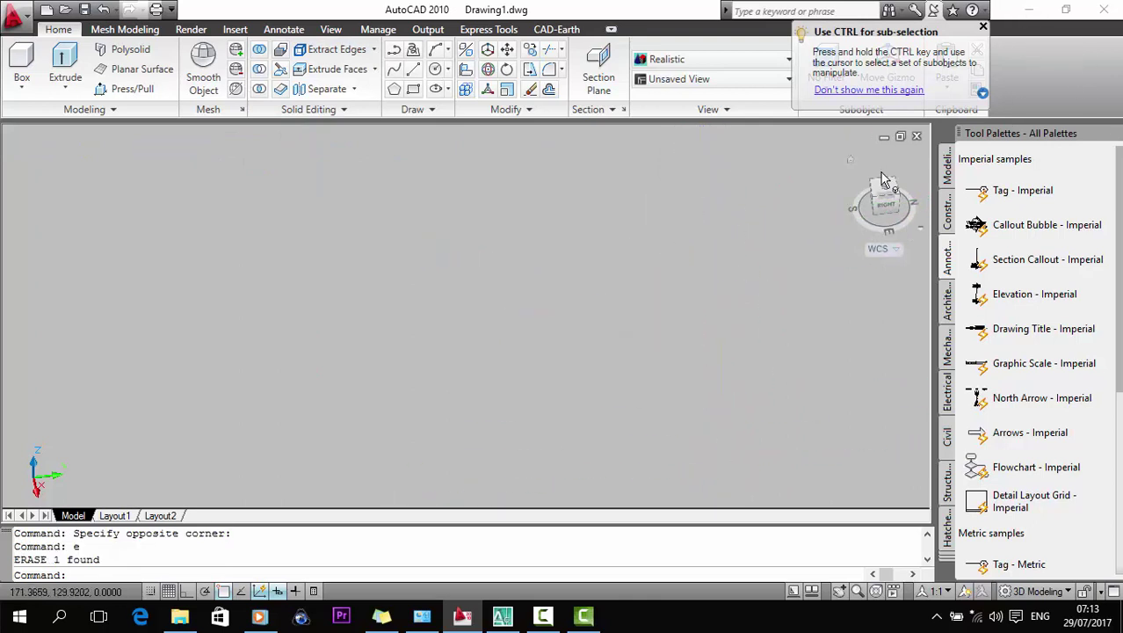
left_click_drag(572, 341, 572, 361)
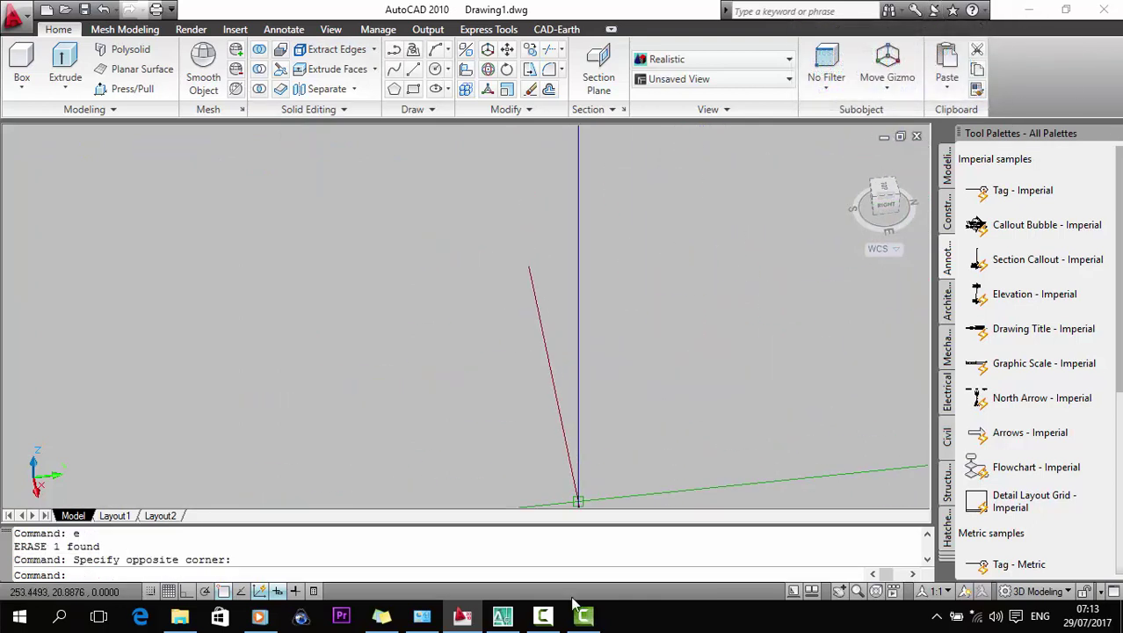
Switch between the AutoCAD 2007 and 2010 windows, then orbit the empty 3D view
left_click(502, 617)
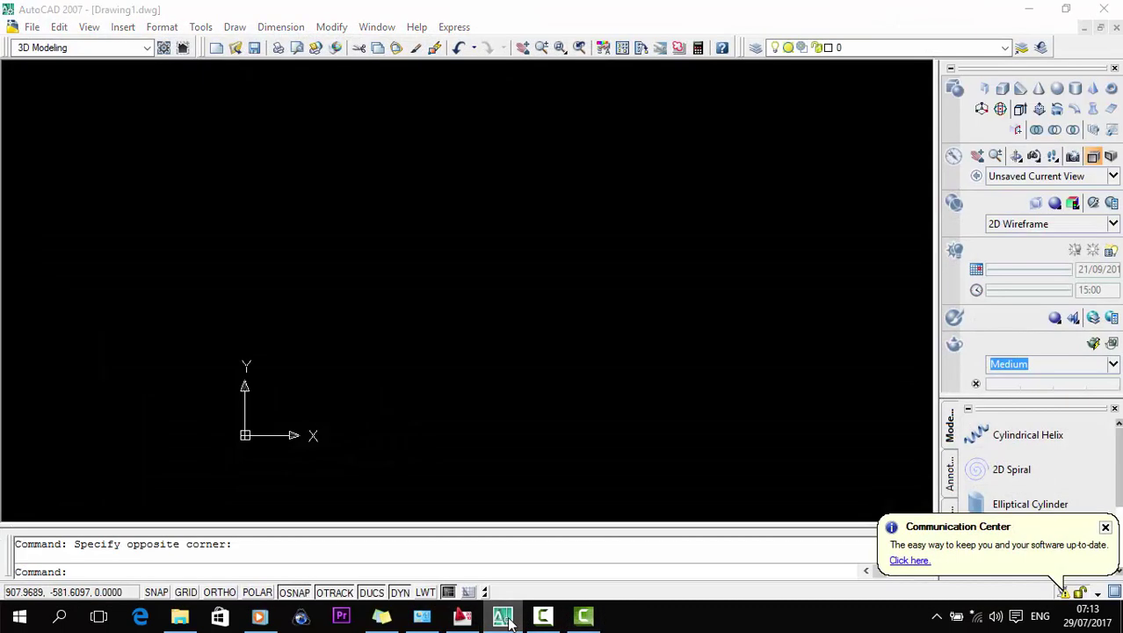
left_click(508, 620)
mouse_move(583, 617)
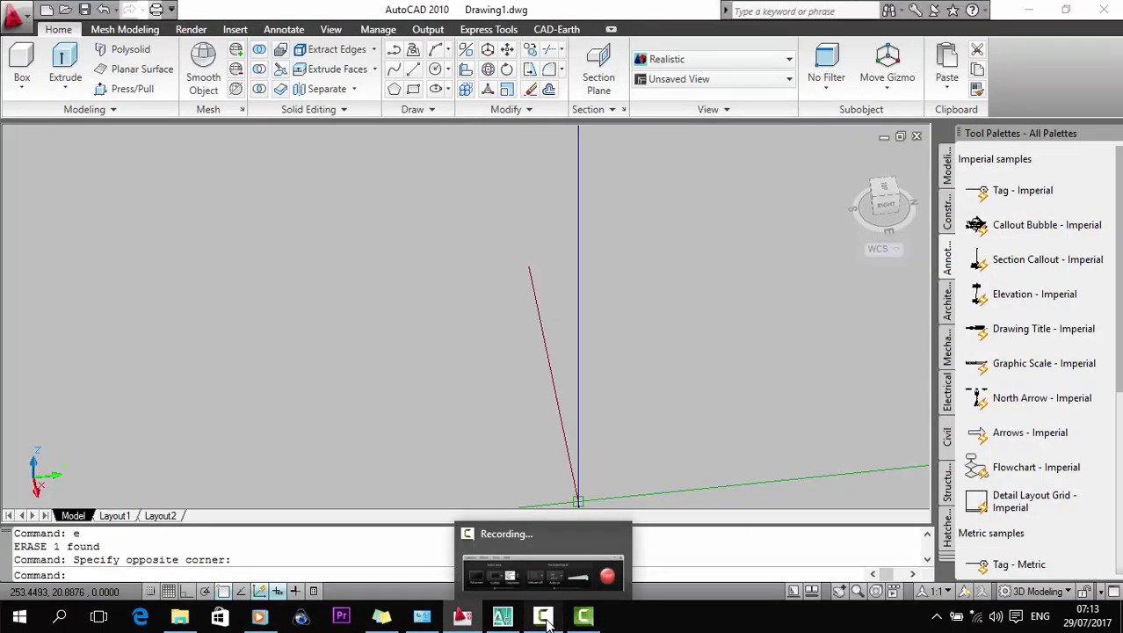
left_click(545, 621)
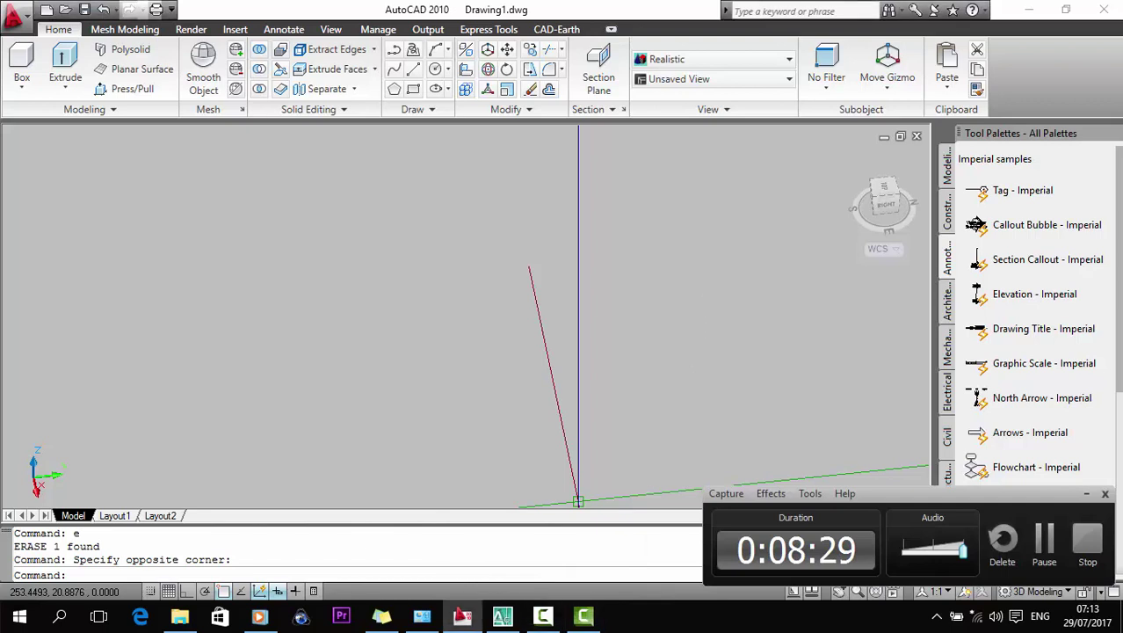
middle_click_drag(702, 294, 677, 255, "shift")
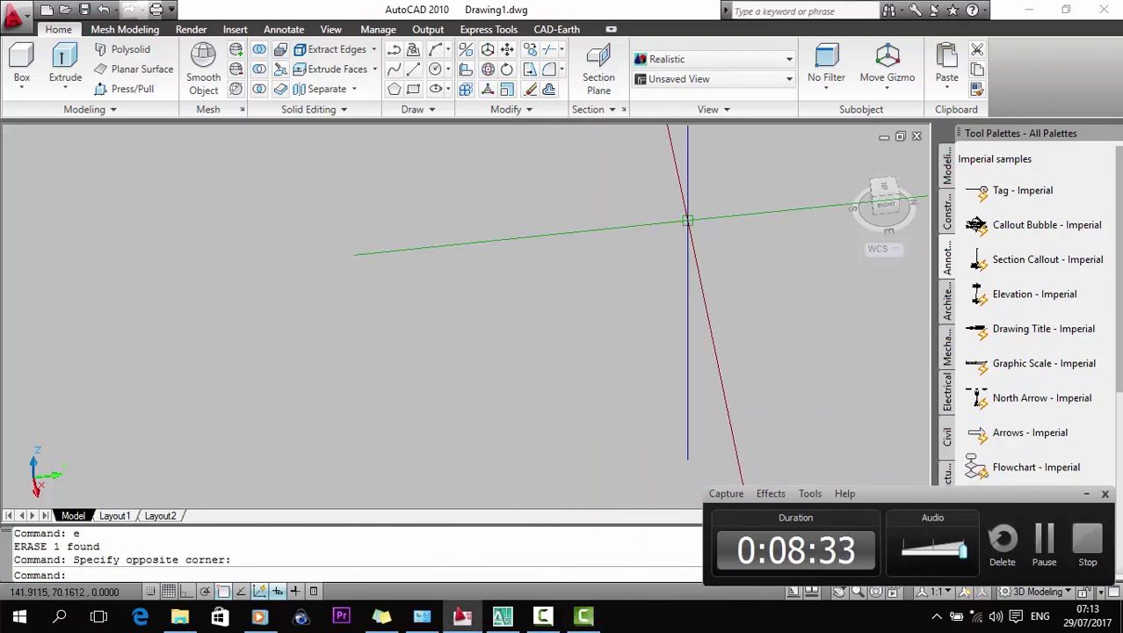
middle_click_drag(687, 220, 563, 492, "shift")
Bring AutoCAD 2007 to the front and turn on its ACAD Draw toolbar
left_click(462, 616)
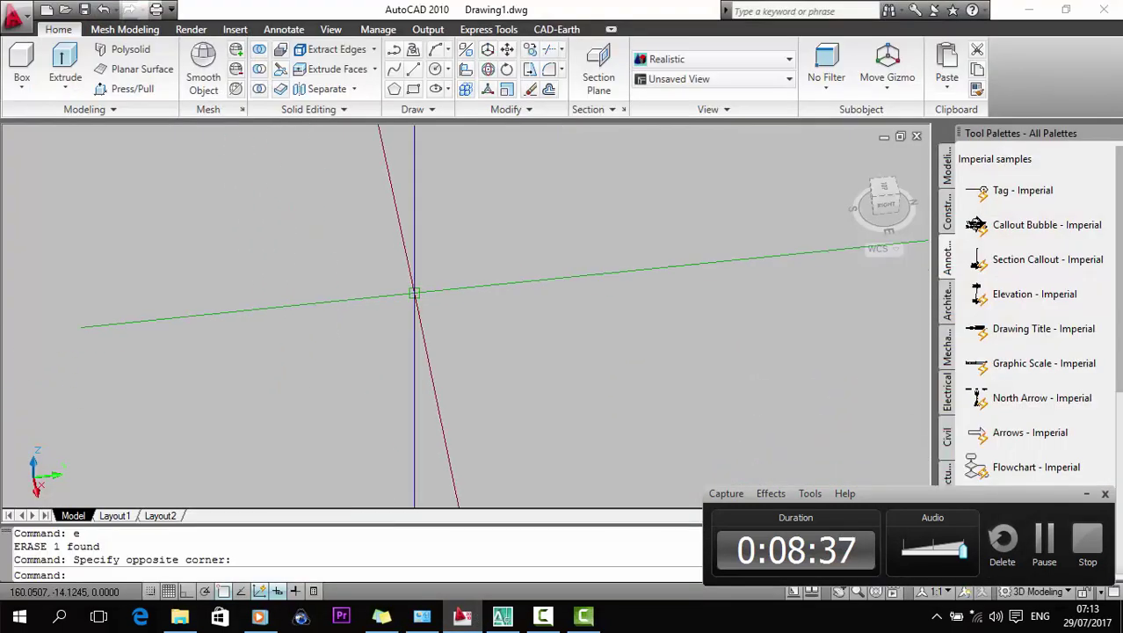
left_click(502, 615)
right_click(1061, 60)
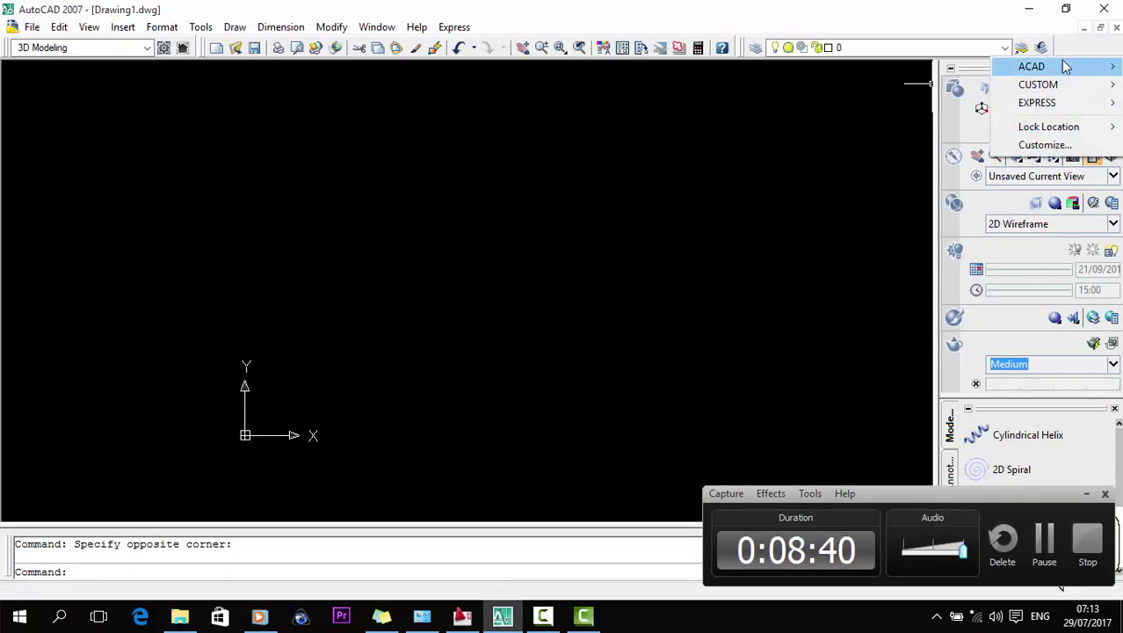
left_click(868, 100)
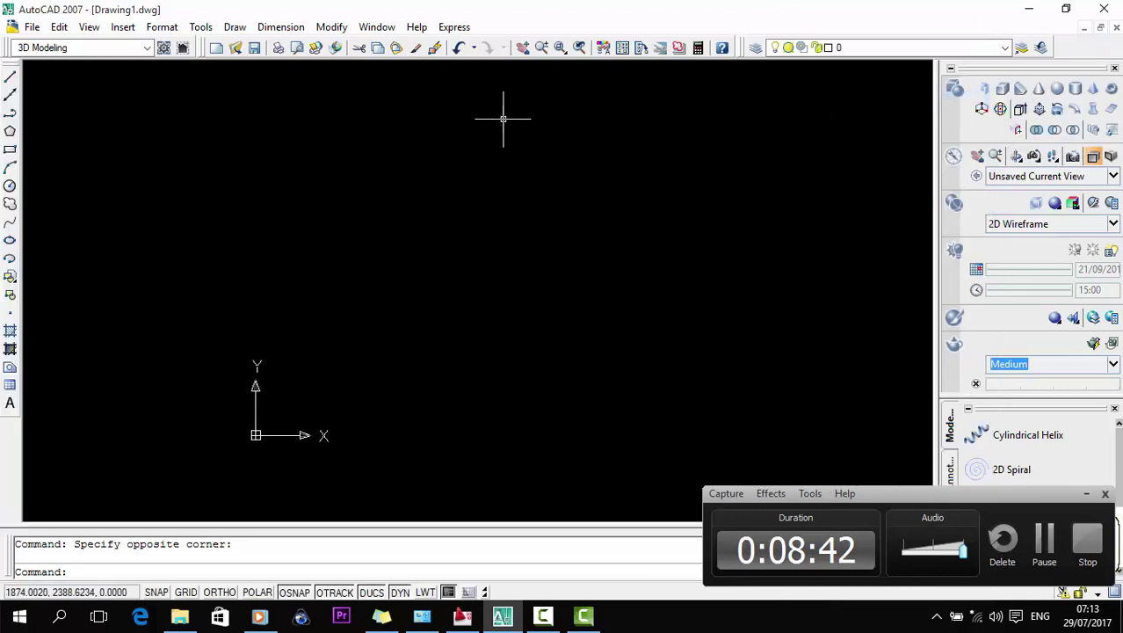